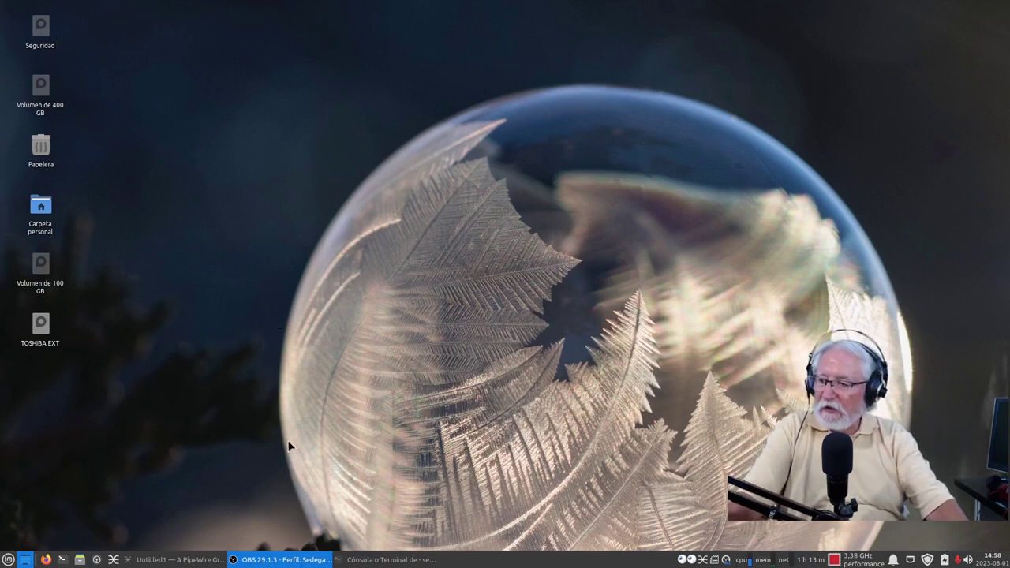
Switch to the terminal running btop, move its window inward and select the obs process in the process list
{"action": "left_click", "coordinate": [365, 562]}
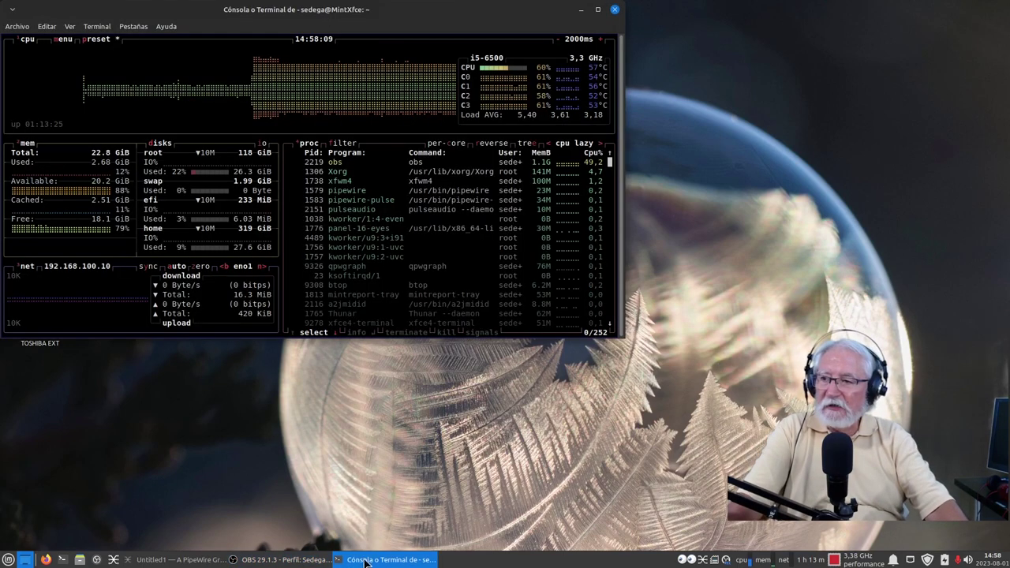
{"action": "left_click_drag", "start_coordinate": [464, 23], "coordinate": [502, 66]}
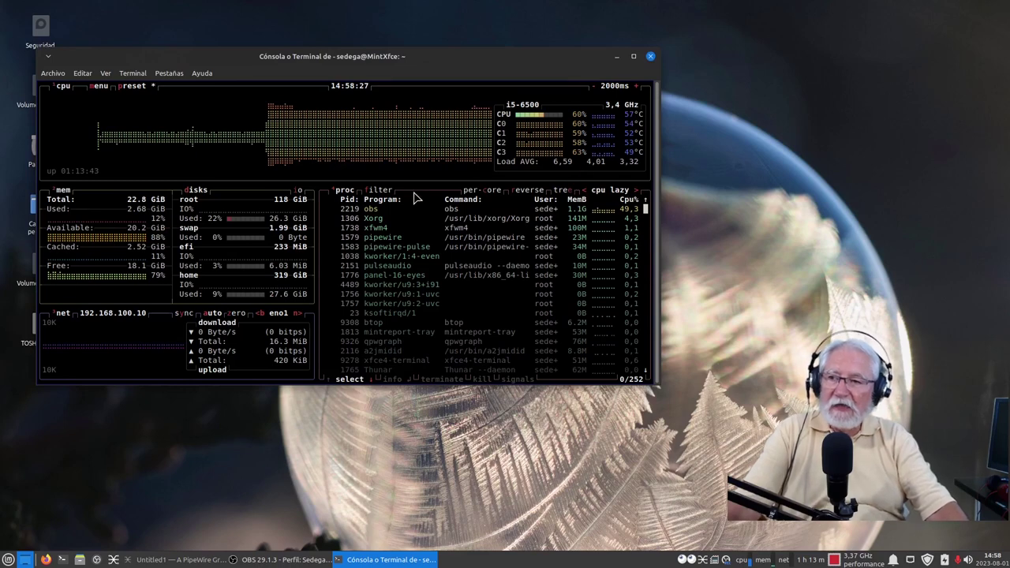
{"action": "left_click", "coordinate": [378, 209]}
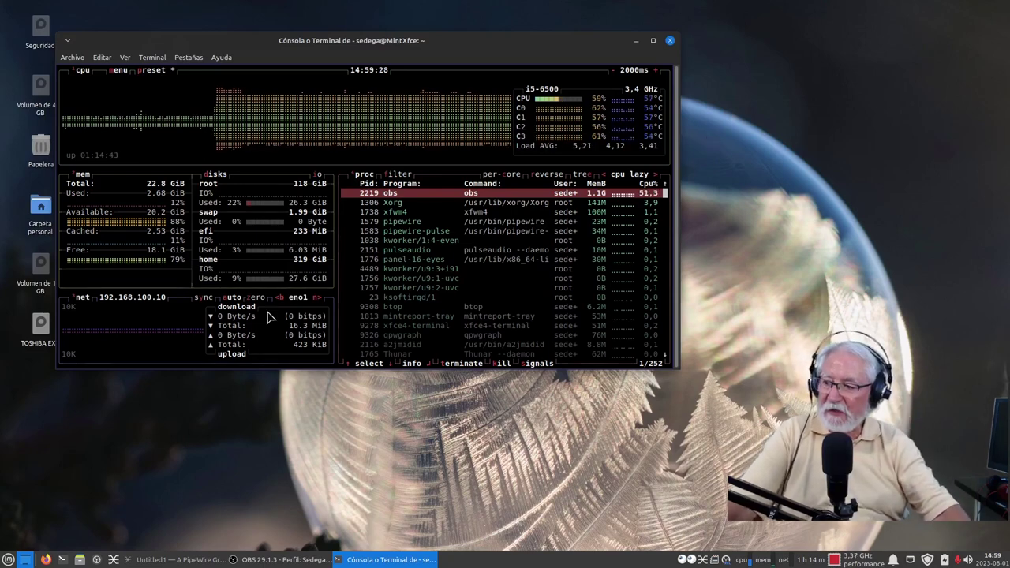
Open the GParted partition editor from the recent applications and authenticate with the administrator password
{"action": "left_click", "coordinate": [9, 560]}
{"action": "left_click", "coordinate": [57, 283]}
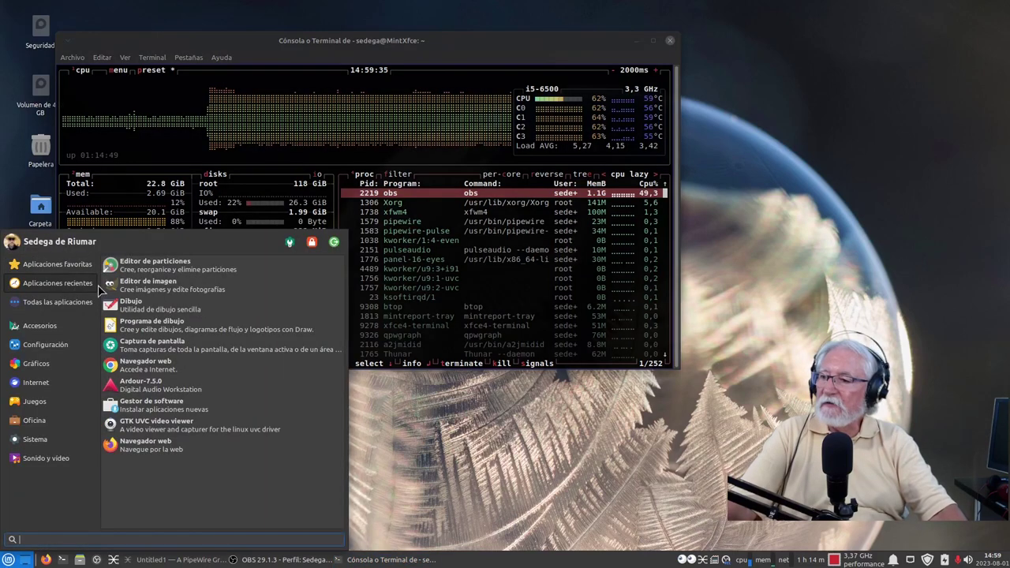
{"action": "left_click", "coordinate": [155, 265]}
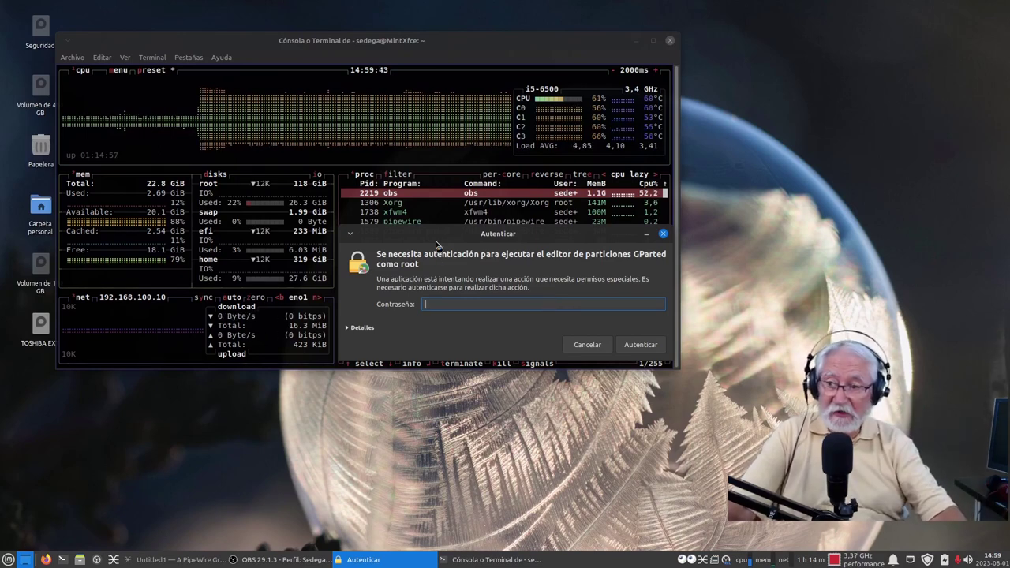
{"action": "left_click_drag", "start_coordinate": [433, 238], "coordinate": [456, 307]}
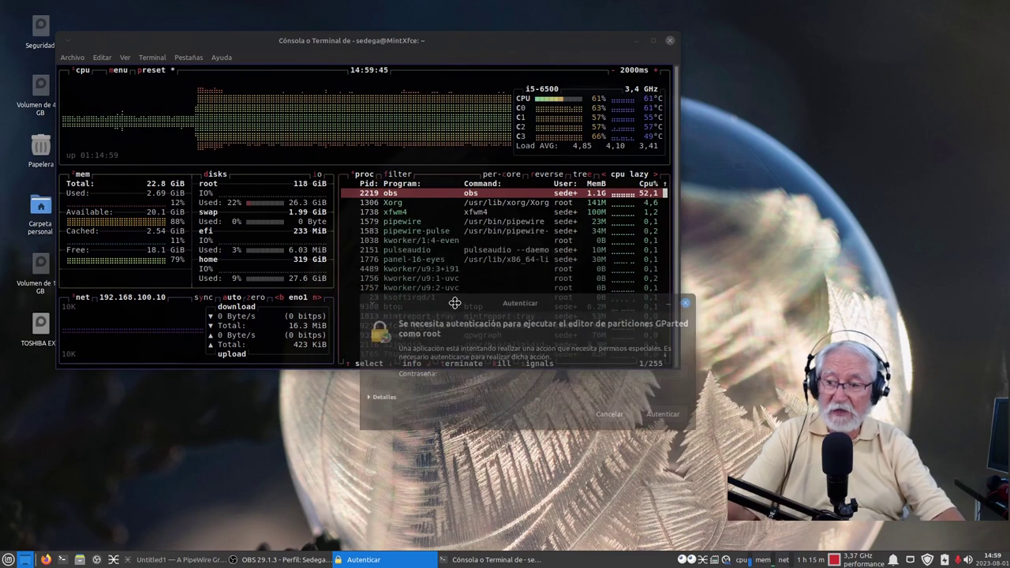
{"action": "type", "text": "s••••••••"}
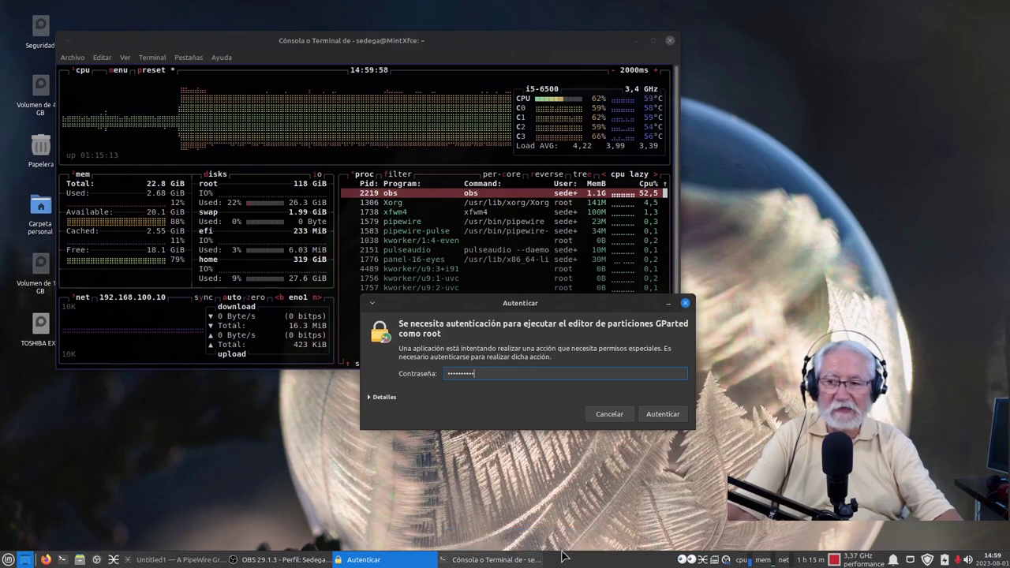
{"action": "left_click", "coordinate": [659, 416]}
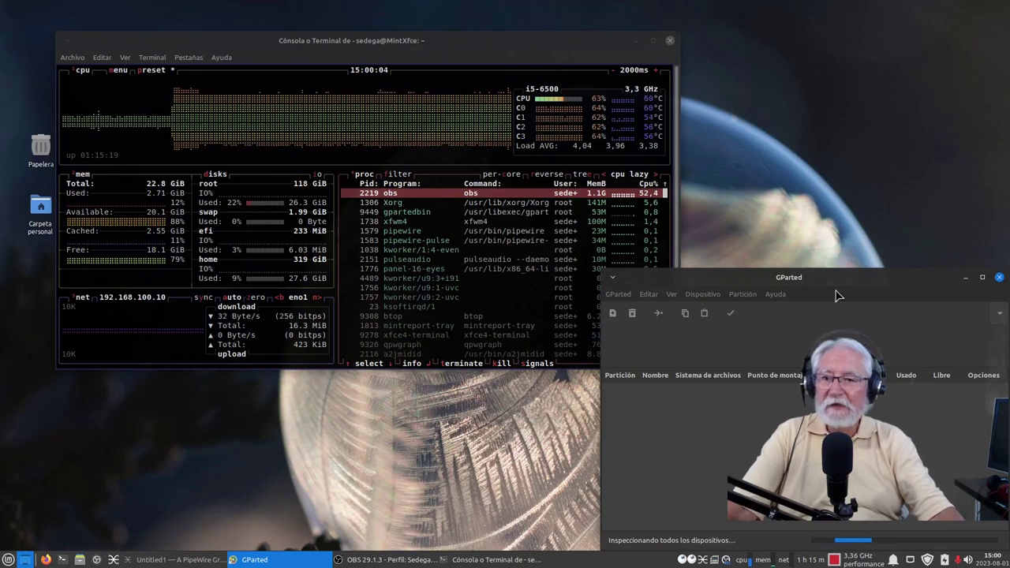
Examine the partition layout of /dev/sda, and that of /dev/sdb through its partitions sdb1, sdb2, sdb5 and sdb6
{"action": "left_click_drag", "start_coordinate": [904, 283], "coordinate": [519, 173]}
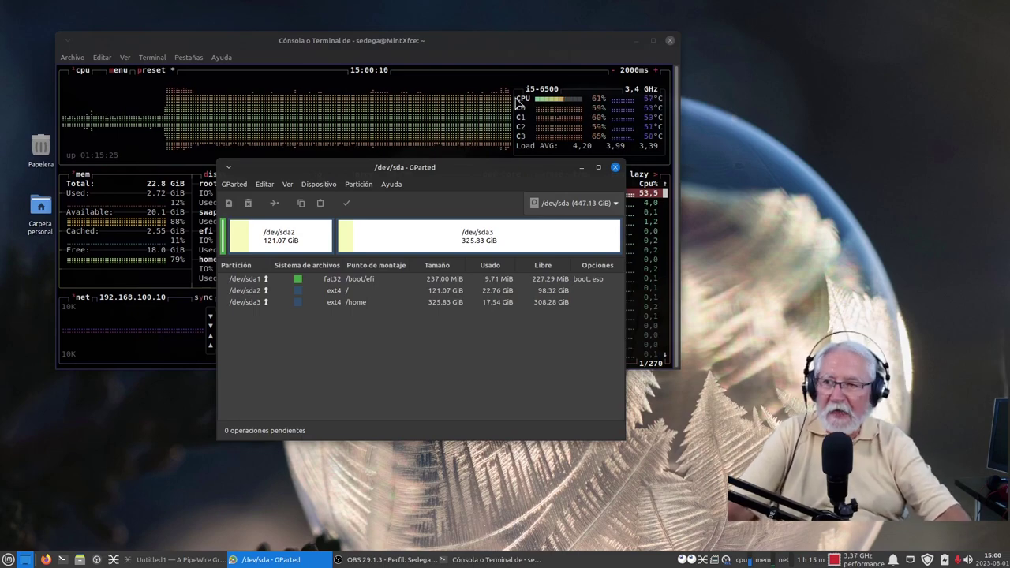
{"action": "left_click_drag", "start_coordinate": [444, 168], "coordinate": [344, 97]}
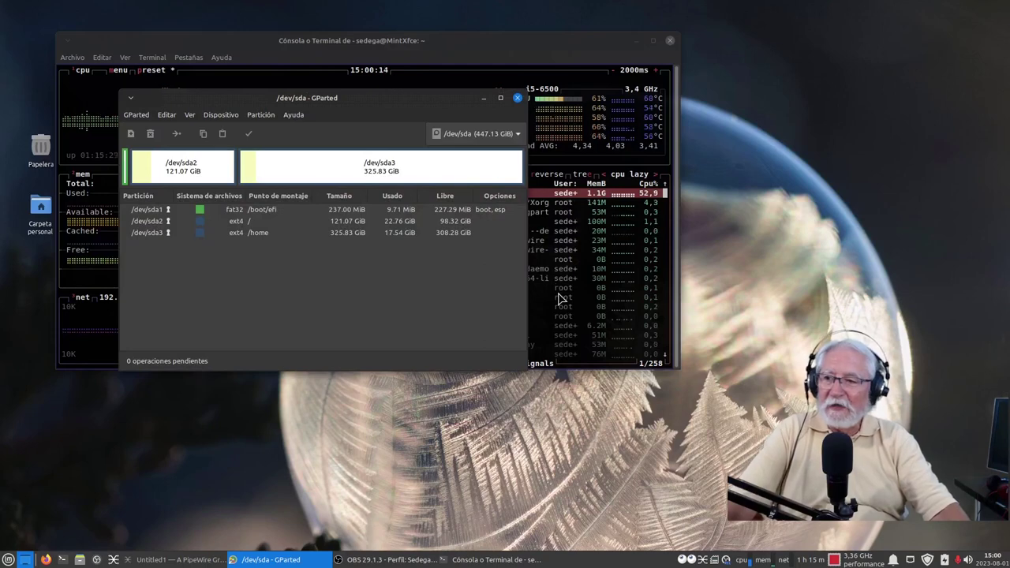
{"action": "left_click_drag", "start_coordinate": [472, 98], "coordinate": [478, 140]}
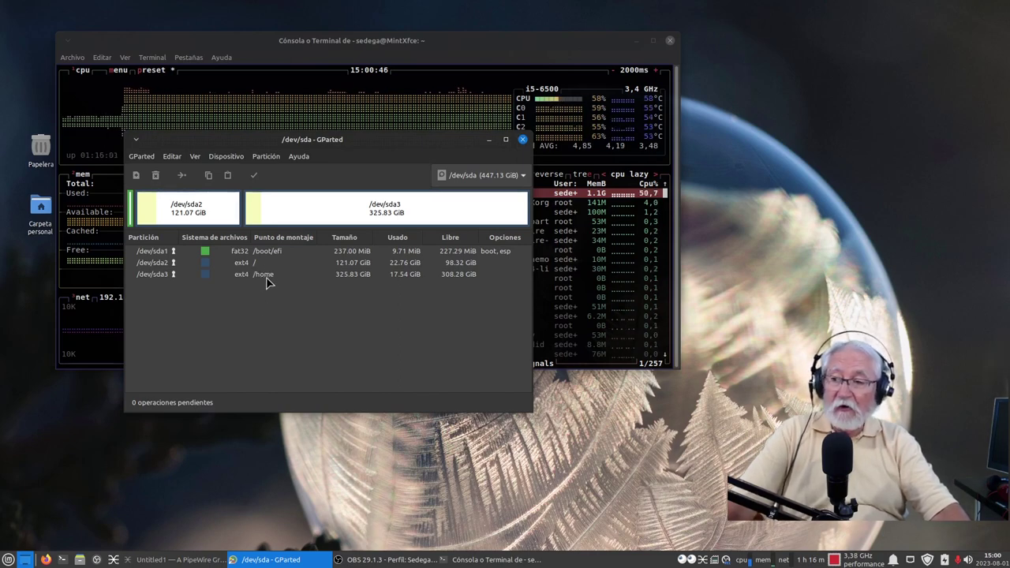
{"action": "left_click", "coordinate": [488, 177]}
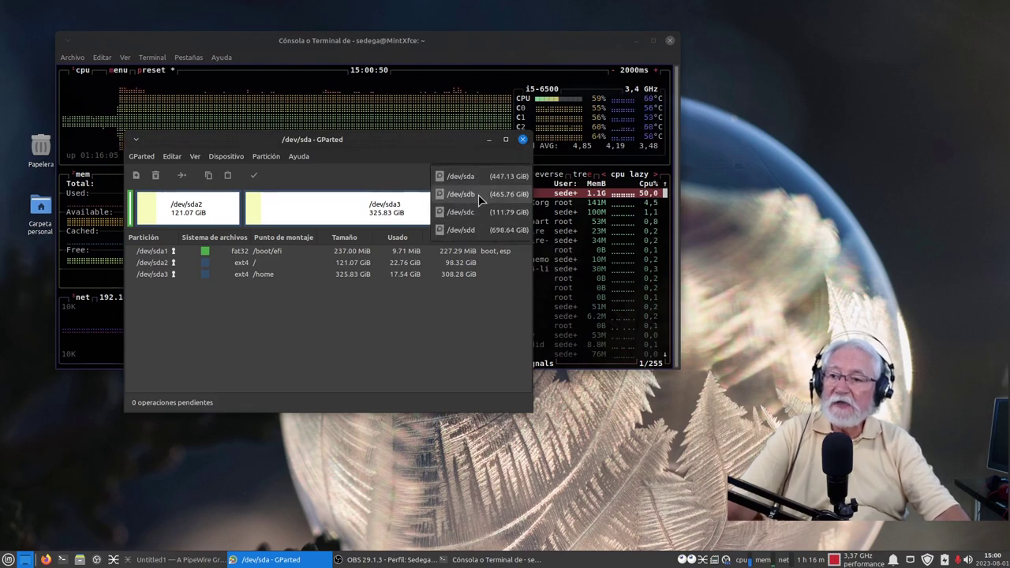
{"action": "left_click", "coordinate": [481, 195]}
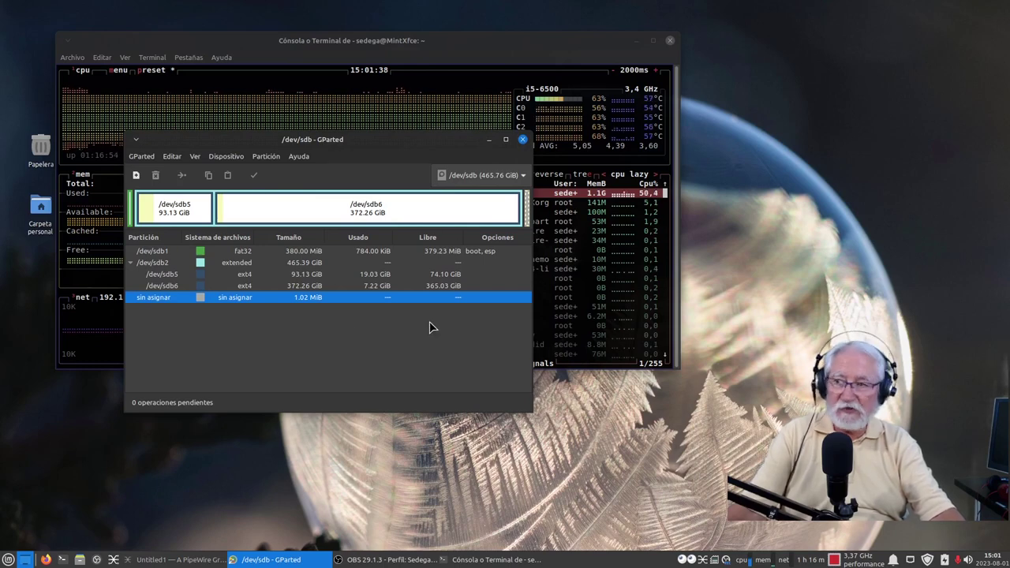
{"action": "left_click", "coordinate": [240, 252]}
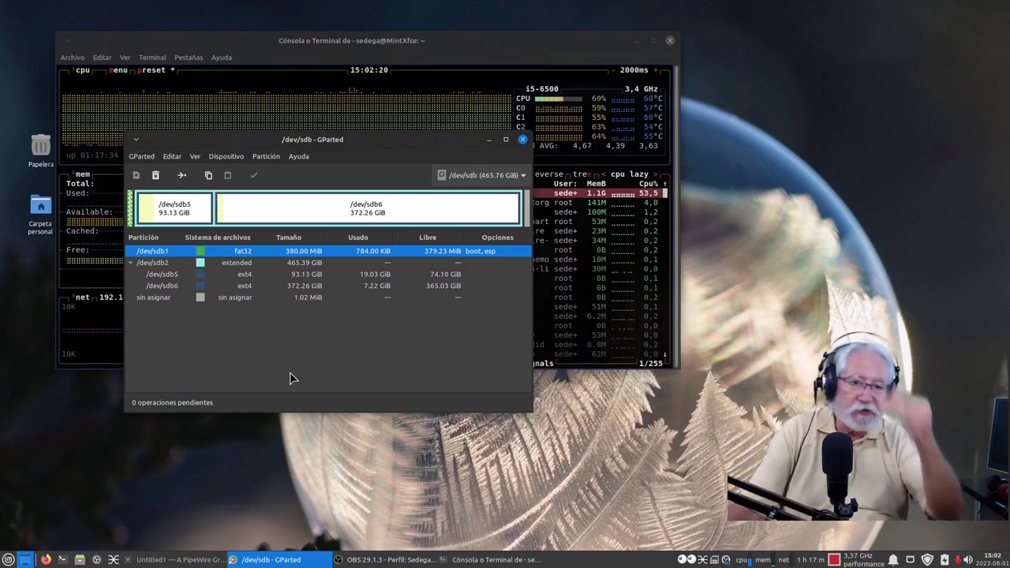
{"action": "left_click", "coordinate": [172, 264]}
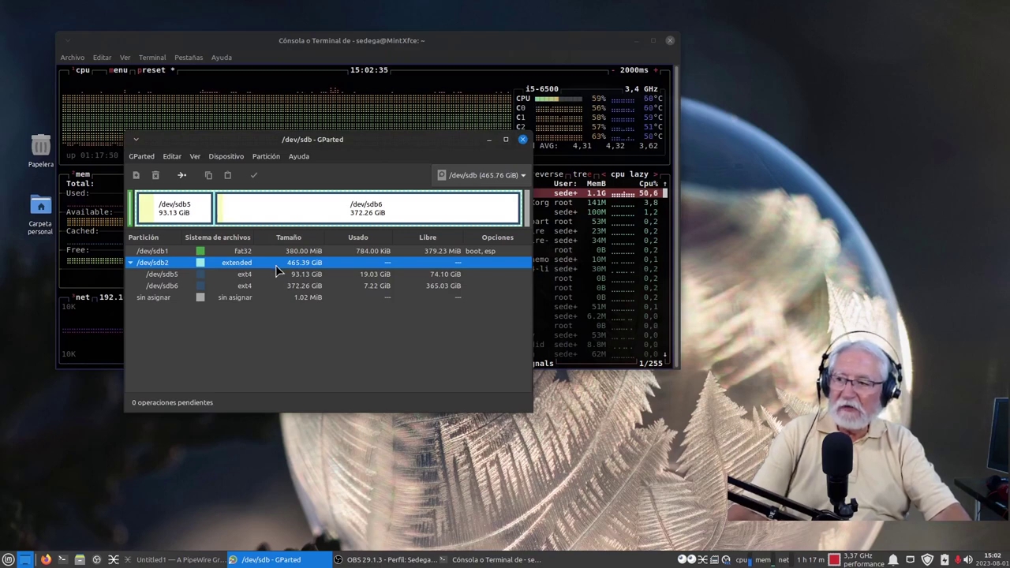
{"action": "left_click", "coordinate": [249, 276]}
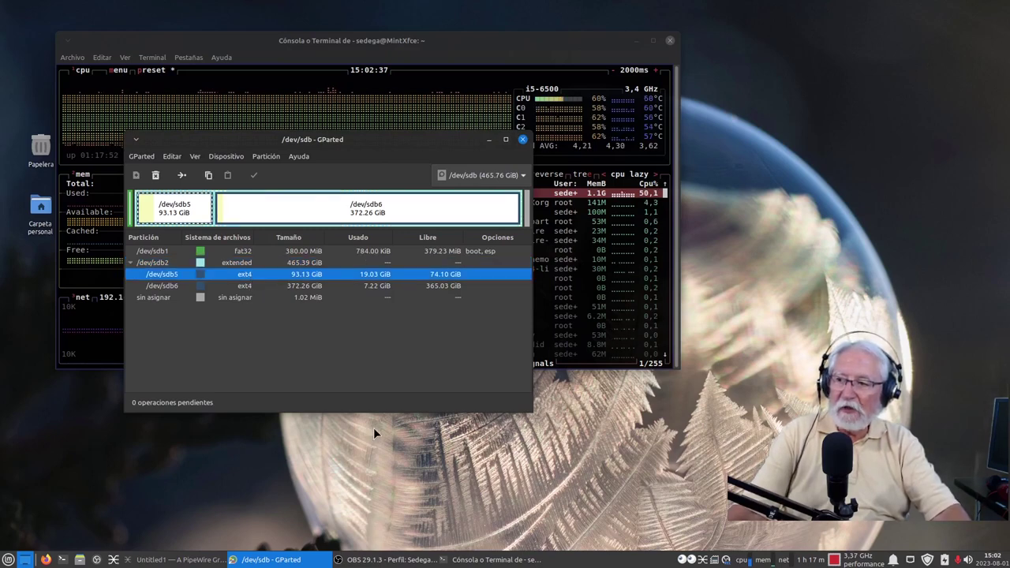
{"action": "left_click", "coordinate": [247, 287]}
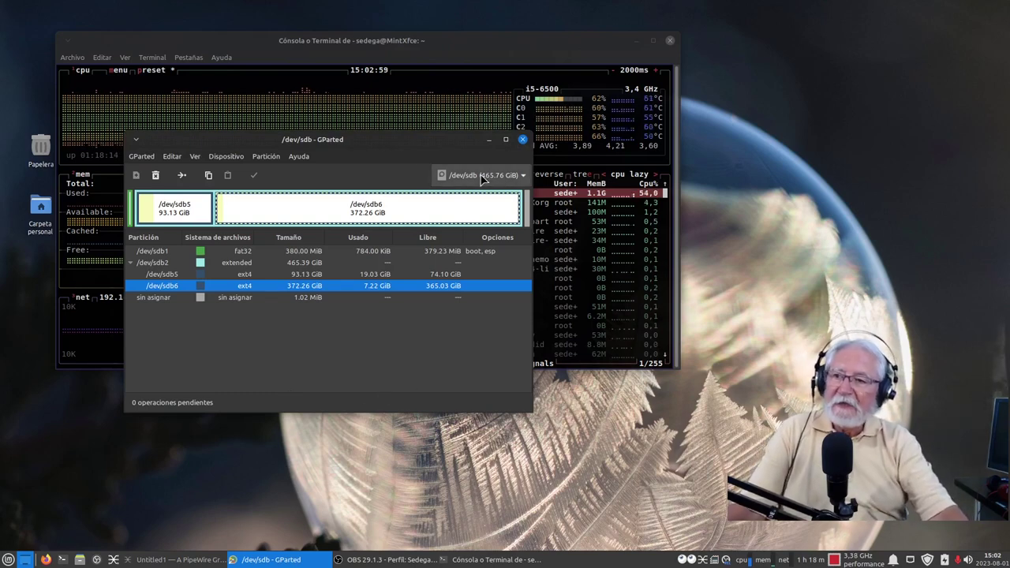
Examine the partitions sdc1 on /dev/sdc and sdd1 on /dev/sdd, and close GParted
{"action": "left_click", "coordinate": [484, 176]}
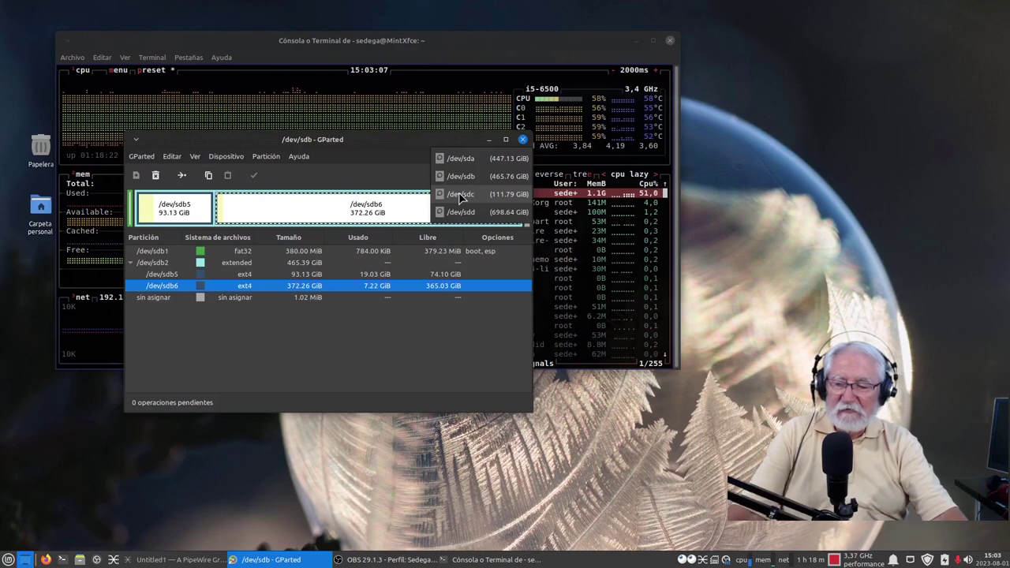
{"action": "left_click", "coordinate": [461, 195]}
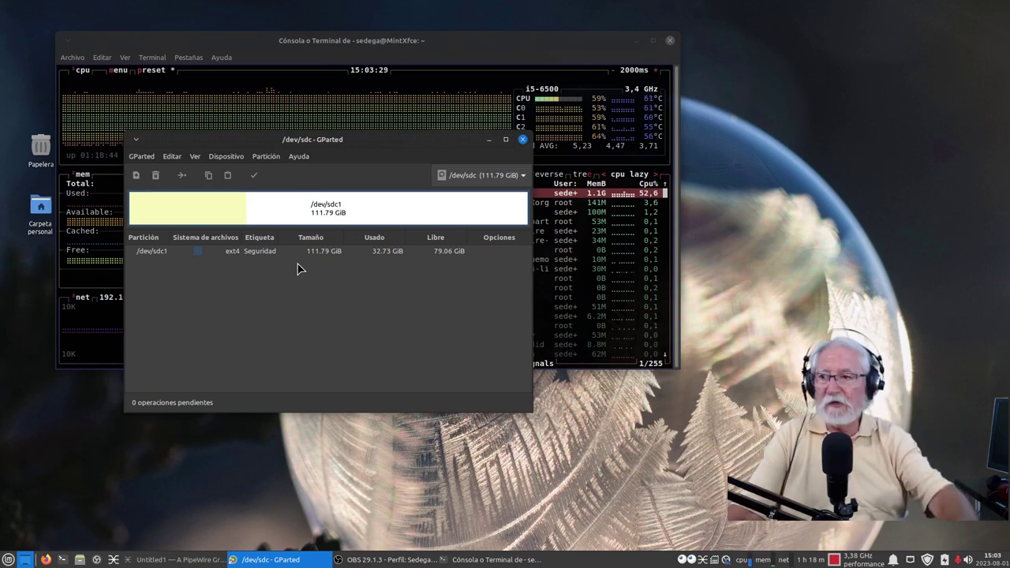
{"action": "left_click", "coordinate": [273, 254]}
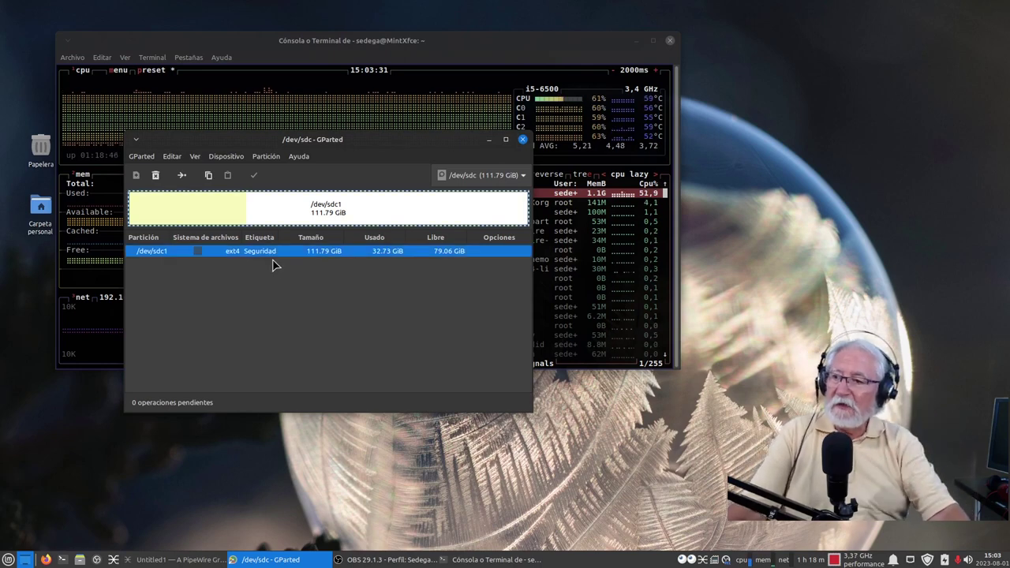
{"action": "left_click", "coordinate": [504, 175]}
{"action": "left_click", "coordinate": [489, 195]}
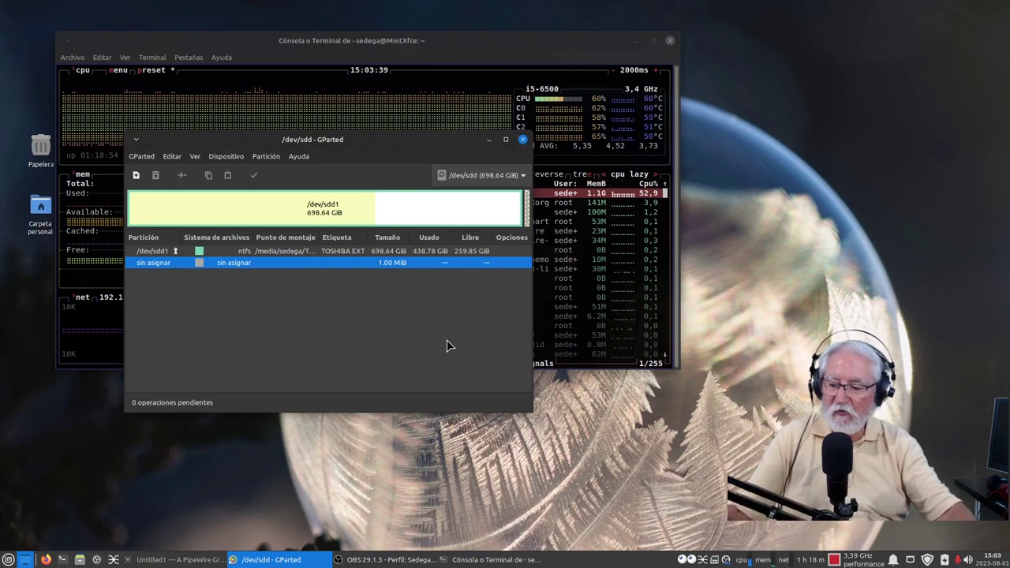
{"action": "left_click", "coordinate": [251, 252]}
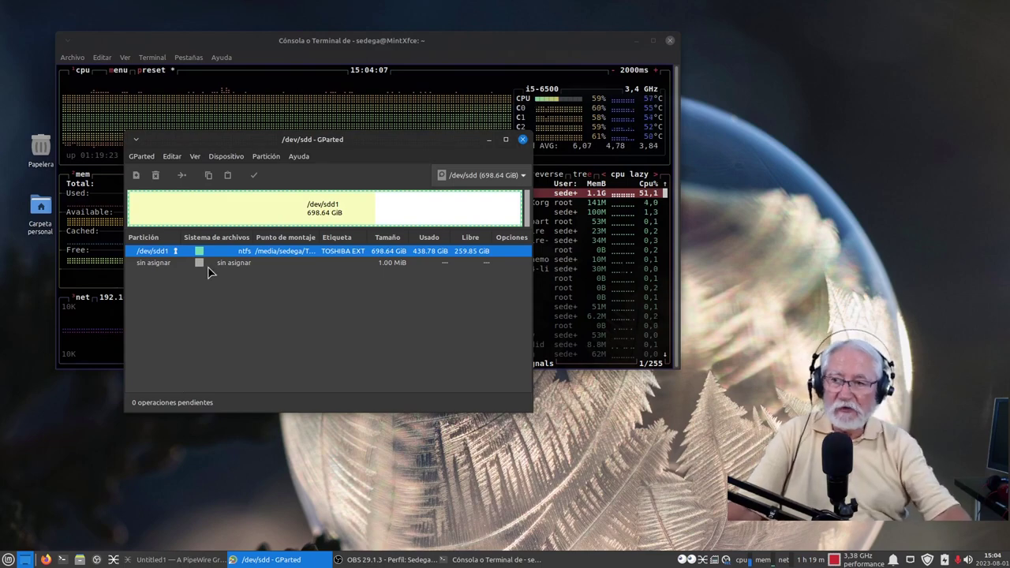
{"action": "left_click_drag", "start_coordinate": [359, 140], "coordinate": [478, 209]}
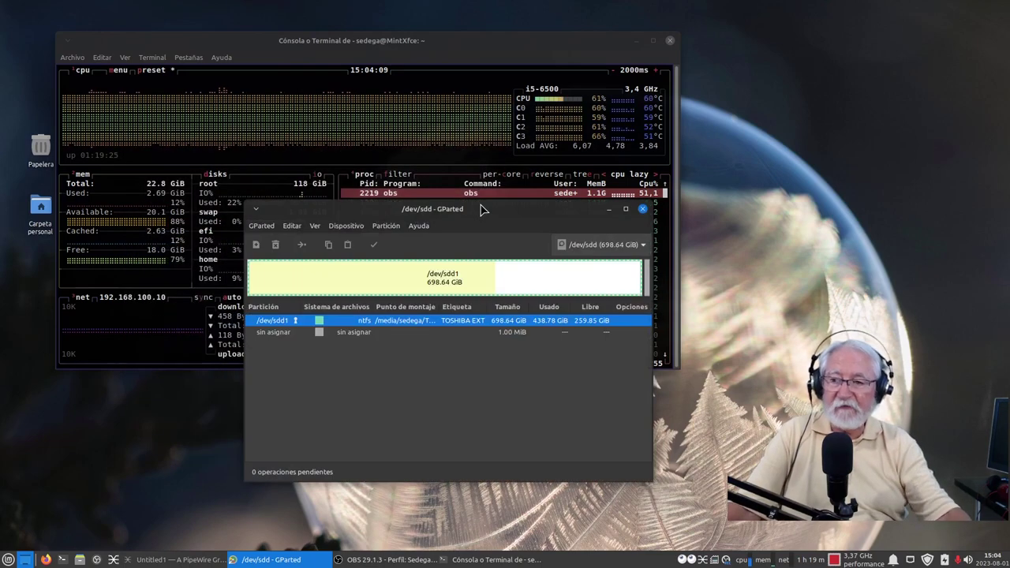
{"action": "left_click", "coordinate": [643, 209]}
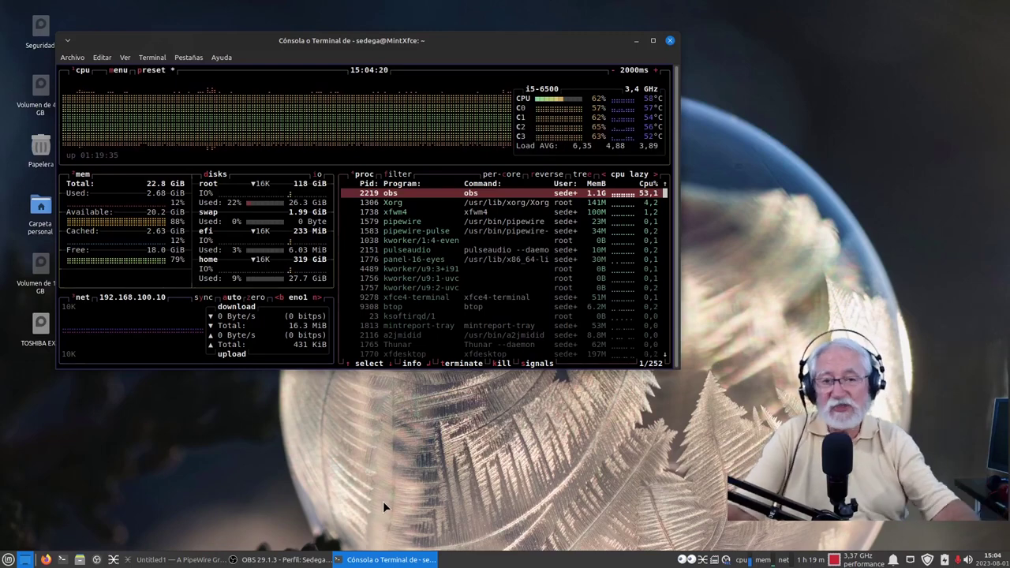
Quit btop, check the PipeWire version with "pipewire --version" and highlight the version number in the output
{"action": "left_click_drag", "start_coordinate": [521, 43], "coordinate": [592, 61]}
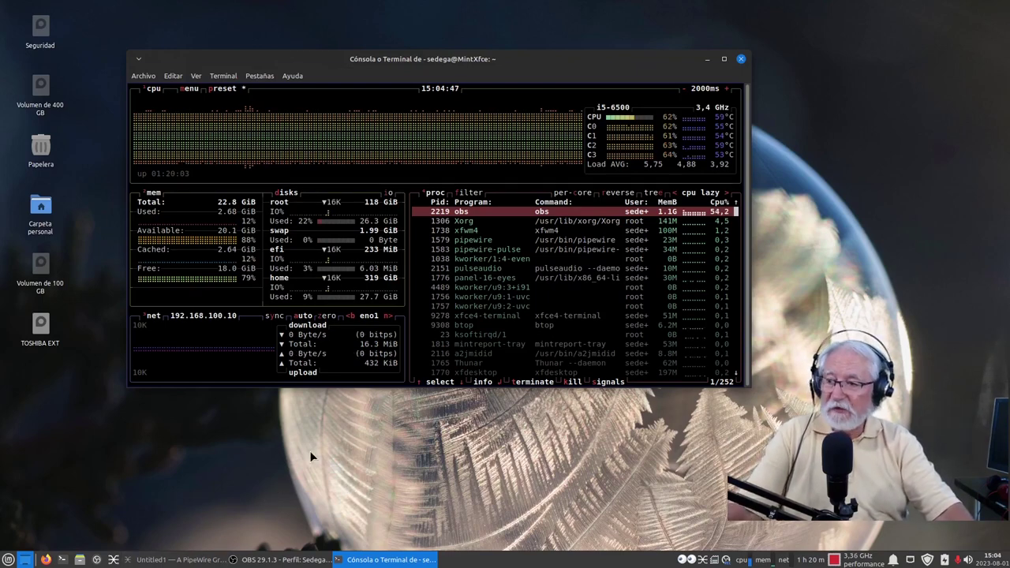
{"action": "left_click", "coordinate": [377, 337]}
{"action": "key", "text": "q"}
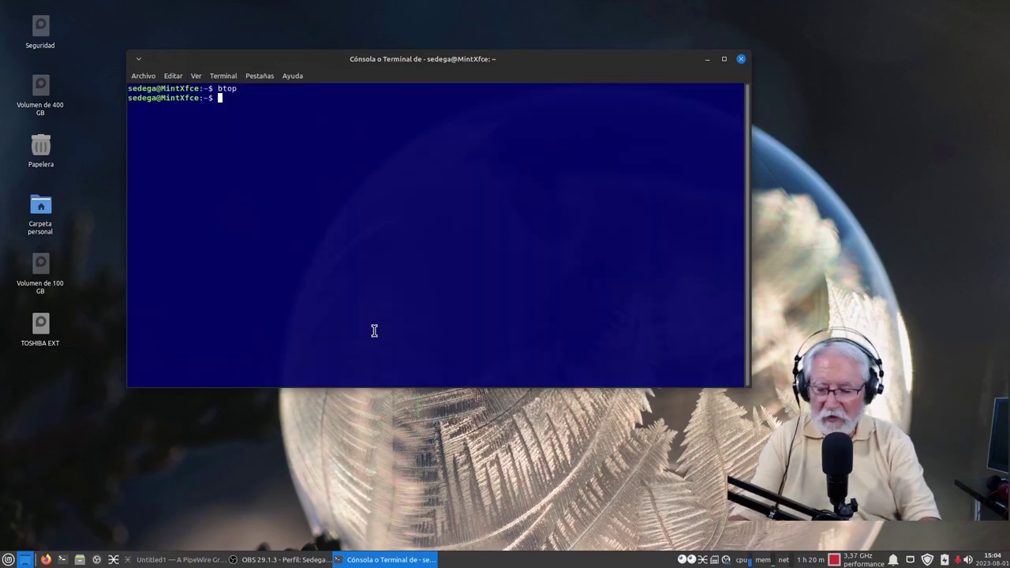
{"action": "type", "text": "pipewire --version"}
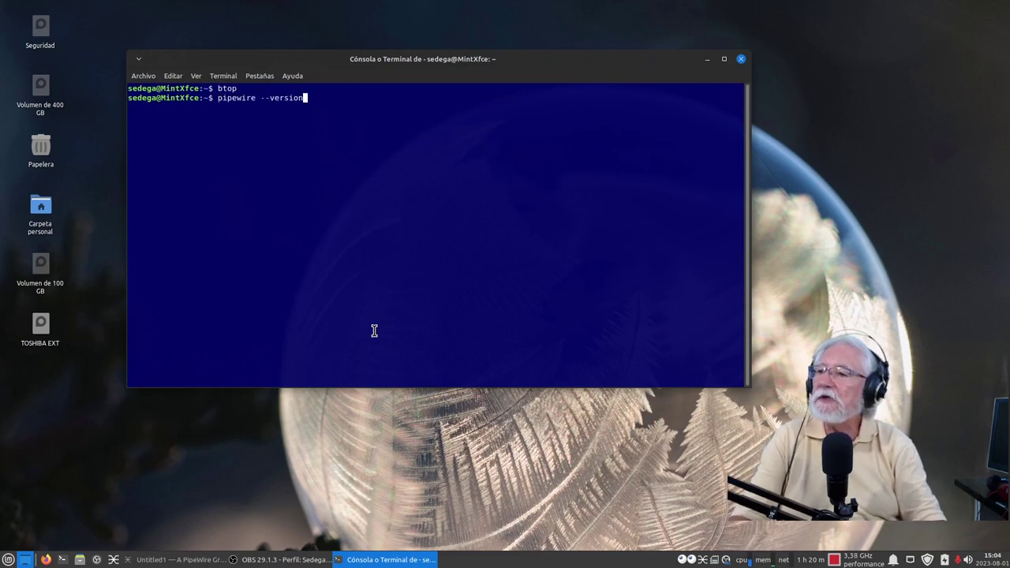
{"action": "key", "text": "Return"}
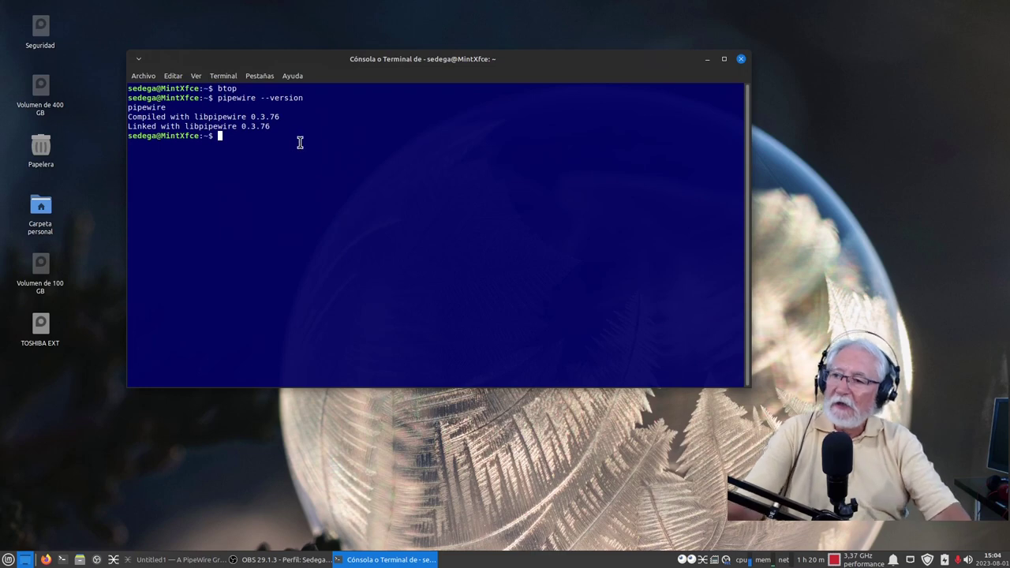
{"action": "left_click_drag", "start_coordinate": [250, 117], "coordinate": [270, 127]}
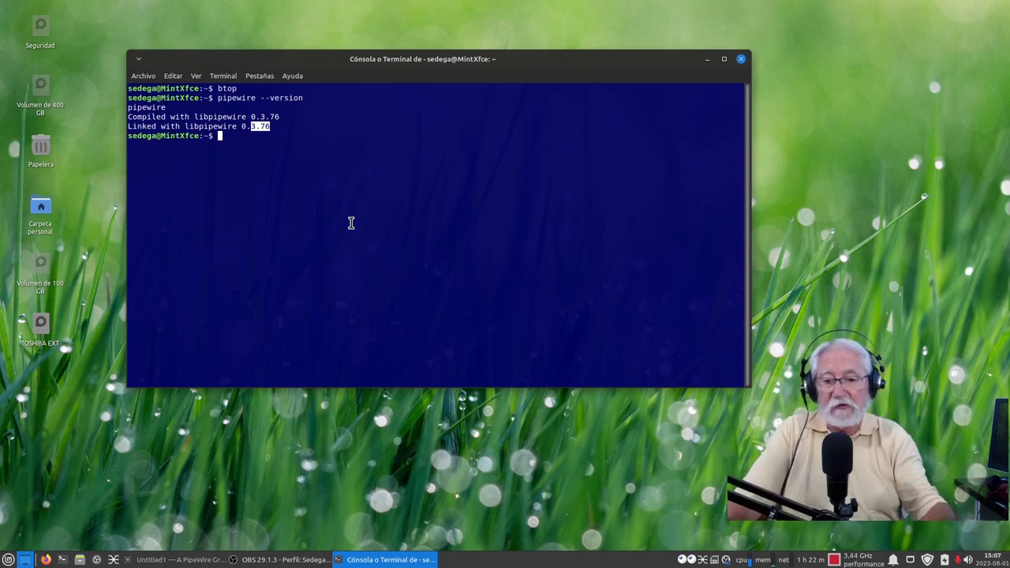
Switch to the PipeWire Graph Qt GUI Interface and maximize its window
{"action": "left_click", "coordinate": [170, 559]}
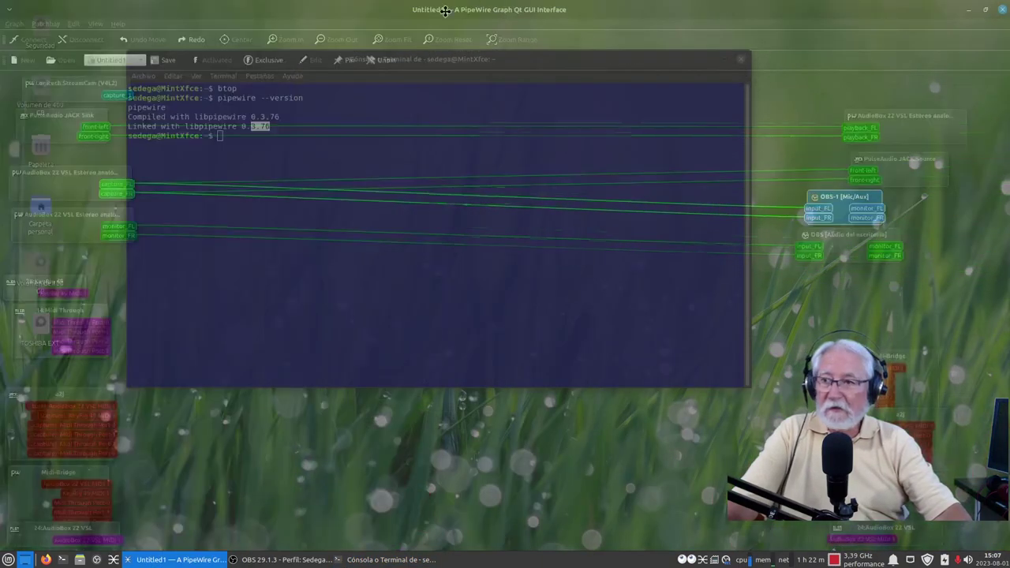
{"action": "left_click_drag", "start_coordinate": [321, 27], "coordinate": [273, 27]}
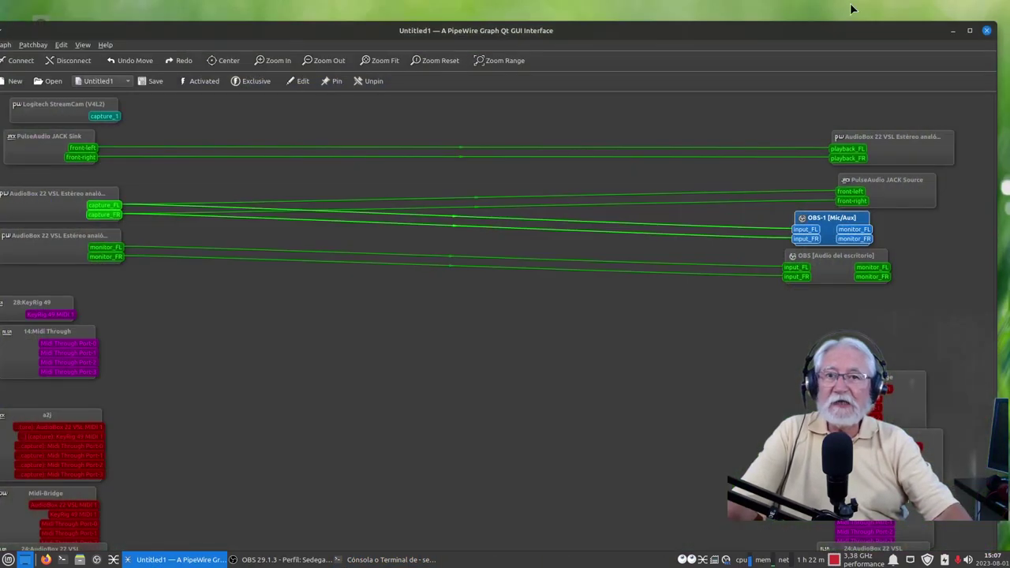
{"action": "left_click", "coordinate": [970, 31]}
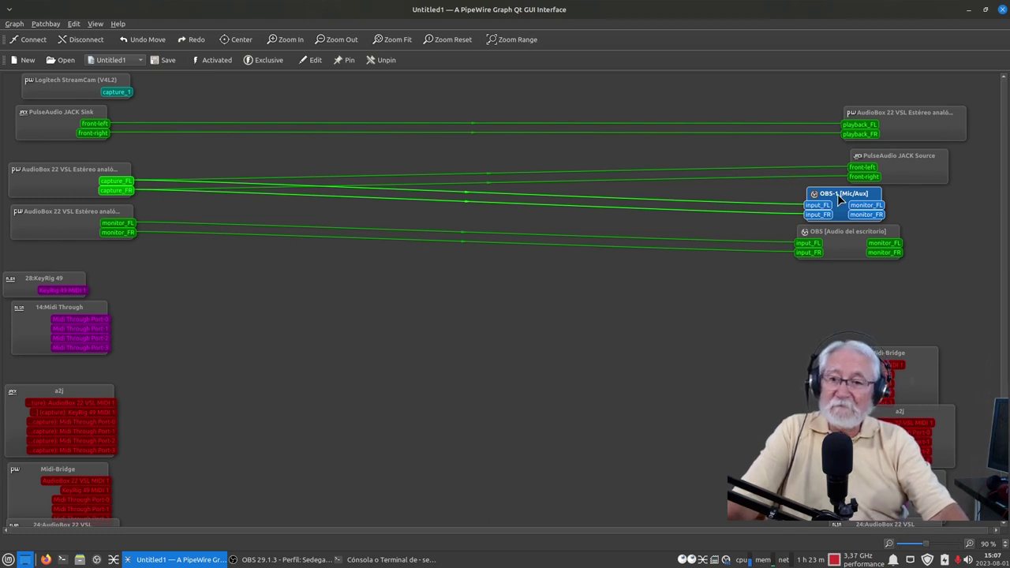
Rearrange the OBS, AudioBox 22 VSL monitor and playback, PulseAudio JACK Sink and Logitech StreamCam nodes so they are spaced apart
{"action": "left_click_drag", "start_coordinate": [838, 192], "coordinate": [881, 194]}
{"action": "left_click_drag", "start_coordinate": [840, 231], "coordinate": [855, 247]}
{"action": "left_click_drag", "start_coordinate": [46, 230], "coordinate": [40, 249]}
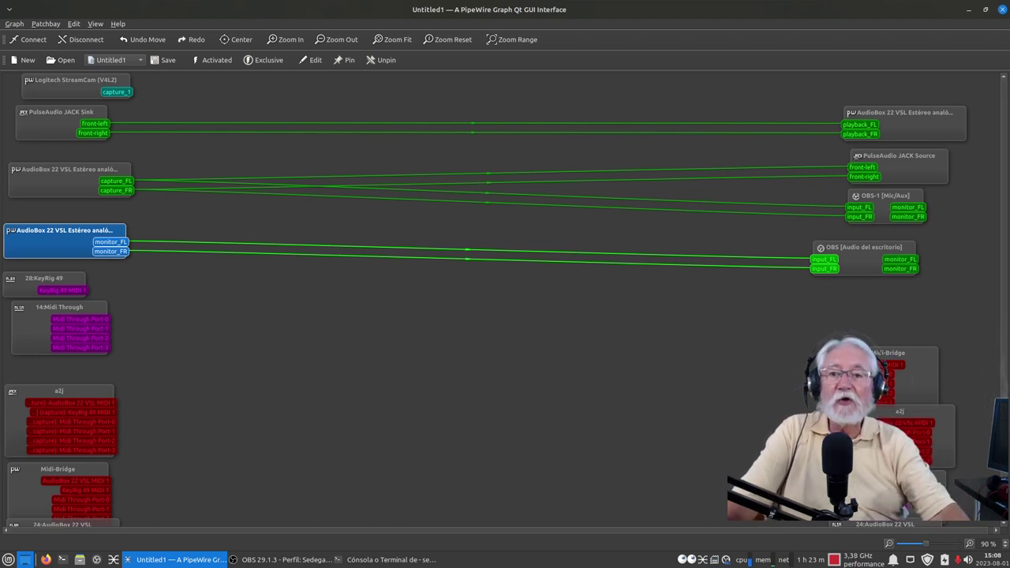
{"action": "left_click_drag", "start_coordinate": [898, 131], "coordinate": [896, 114]}
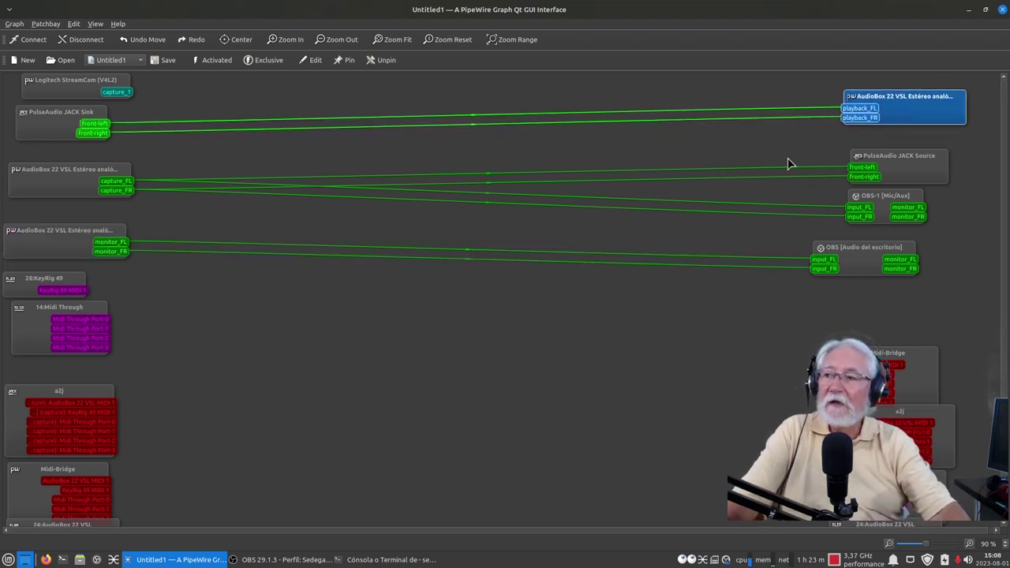
{"action": "mouse_move", "coordinate": [40, 114]}
{"action": "left_mouse_down"}
{"action": "mouse_move", "coordinate": [38, 124]}
{"action": "mouse_move", "coordinate": [49, 103]}
{"action": "left_mouse_up"}
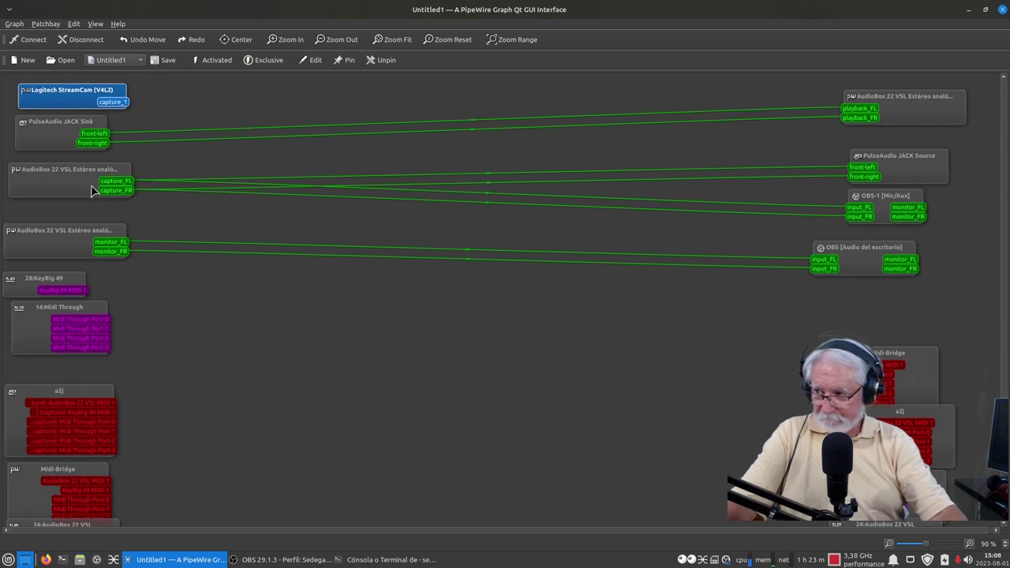
Nudge the PulseAudio JACK Sink and the OBS nodes in the graph, and close the terminal window
{"action": "mouse_move", "coordinate": [45, 130]}
{"action": "left_mouse_down"}
{"action": "mouse_move", "coordinate": [43, 116]}
{"action": "mouse_move", "coordinate": [49, 128]}
{"action": "left_mouse_up"}
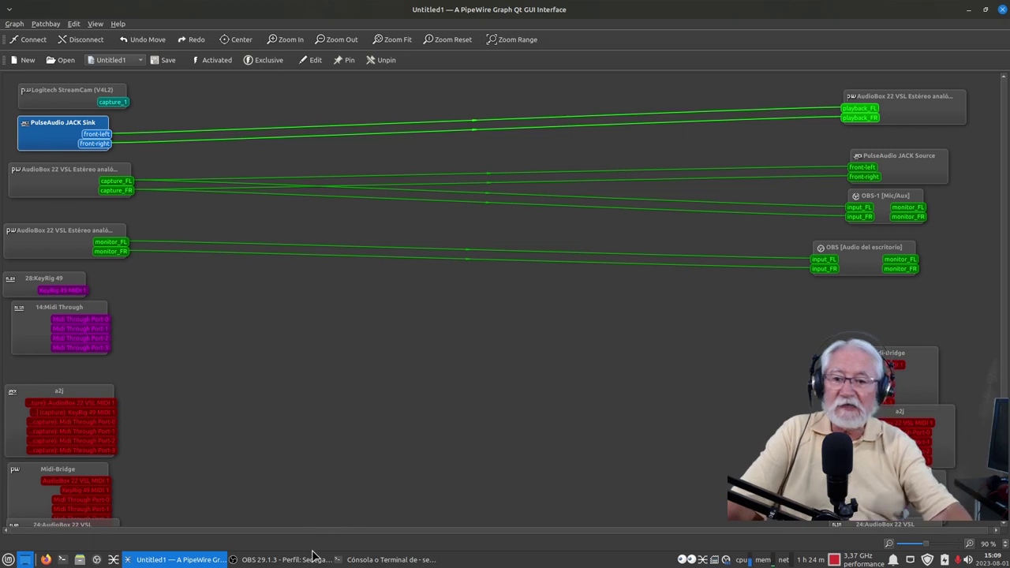
{"action": "left_click_drag", "start_coordinate": [882, 196], "coordinate": [899, 205]}
{"action": "left_click_drag", "start_coordinate": [865, 245], "coordinate": [899, 241]}
{"action": "left_click_drag", "start_coordinate": [905, 202], "coordinate": [885, 207]}
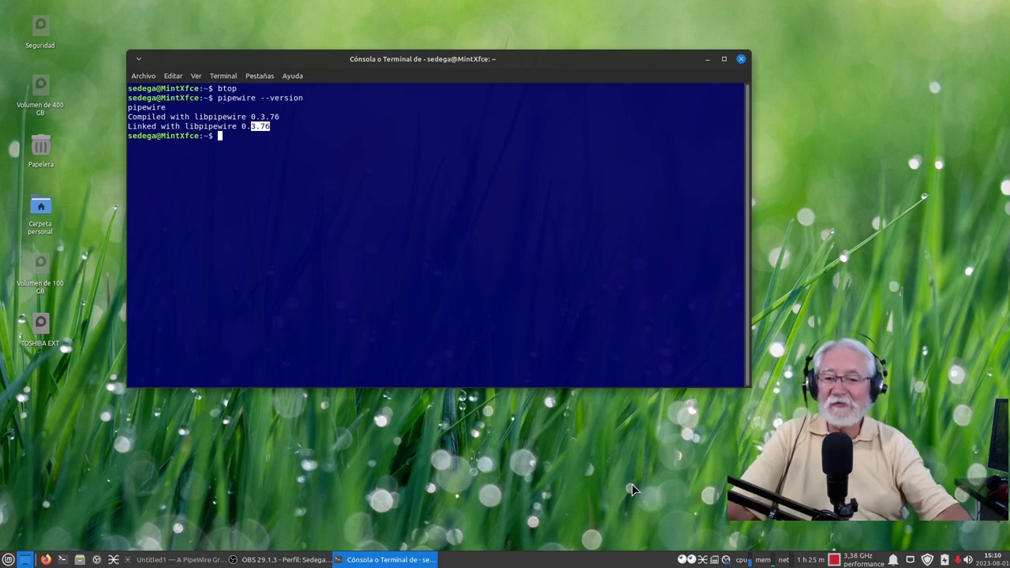
{"action": "left_click", "coordinate": [741, 59]}
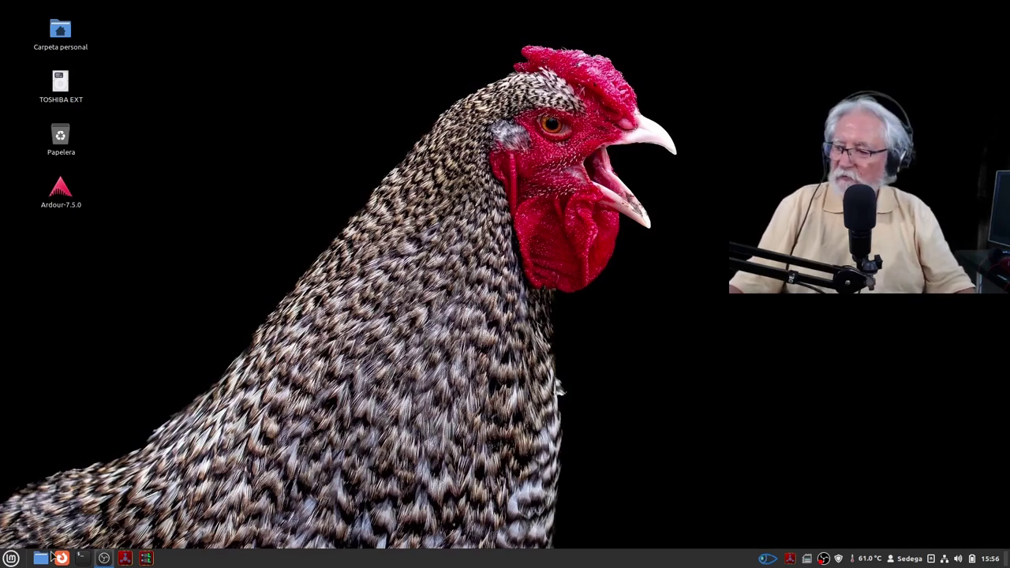
Switch to the second workstation's desktop, open a terminal running btop, and check the CPU frequency mode options
{"action": "left_click", "coordinate": [82, 558]}
{"action": "left_click_drag", "start_coordinate": [602, 92], "coordinate": [533, 72]}
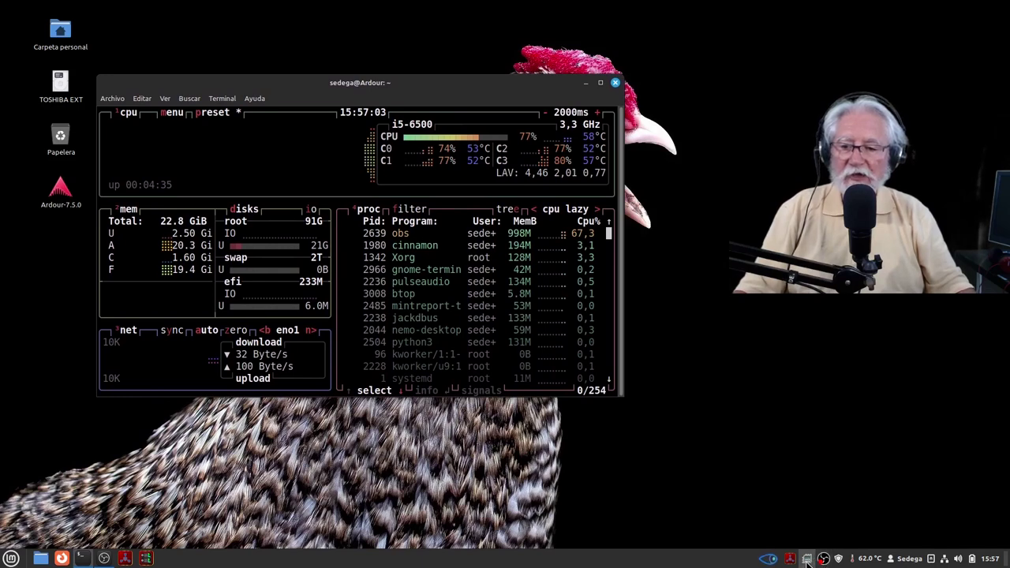
{"action": "left_click", "coordinate": [807, 559]}
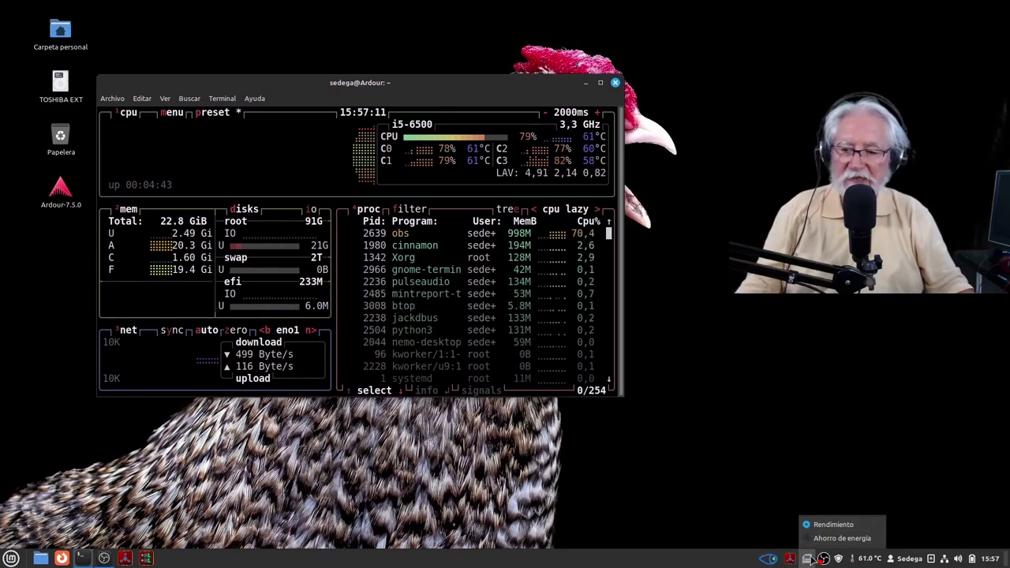
{"action": "left_click", "coordinate": [761, 545]}
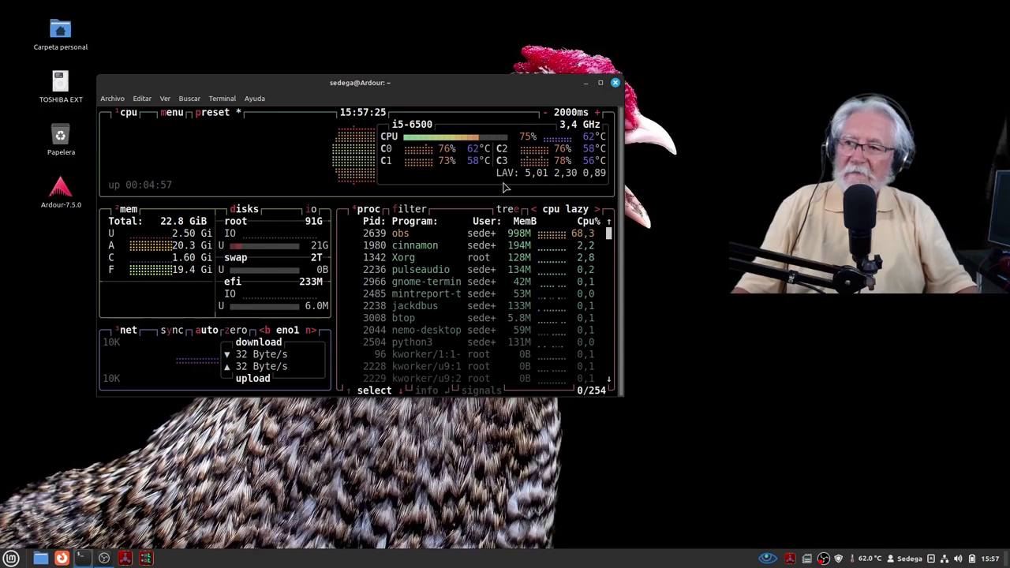
Enlarge the btop terminal window and reposition it near the upper part of the desktop
{"action": "left_click", "coordinate": [600, 83]}
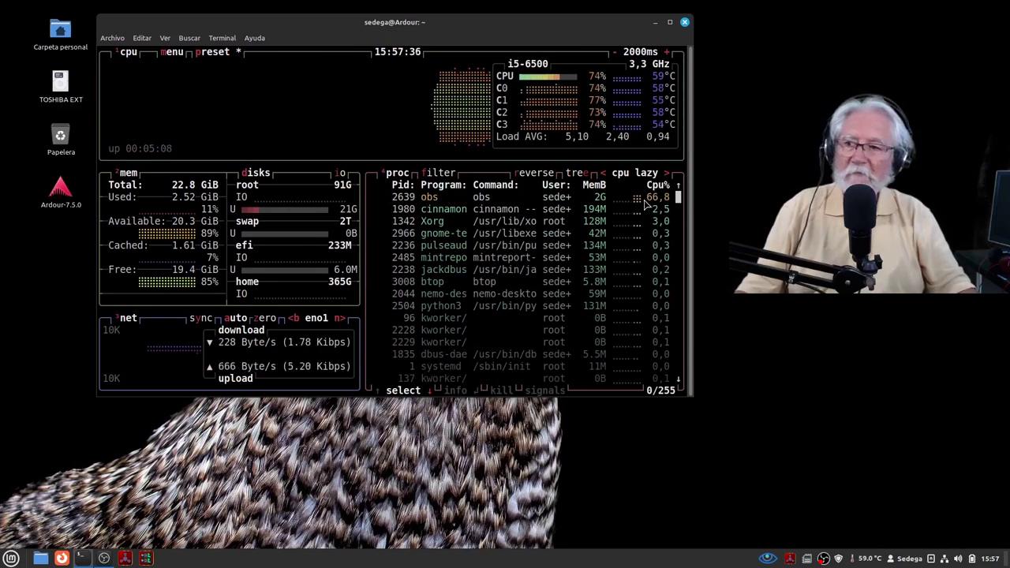
{"action": "left_click_drag", "start_coordinate": [547, 25], "coordinate": [538, 74]}
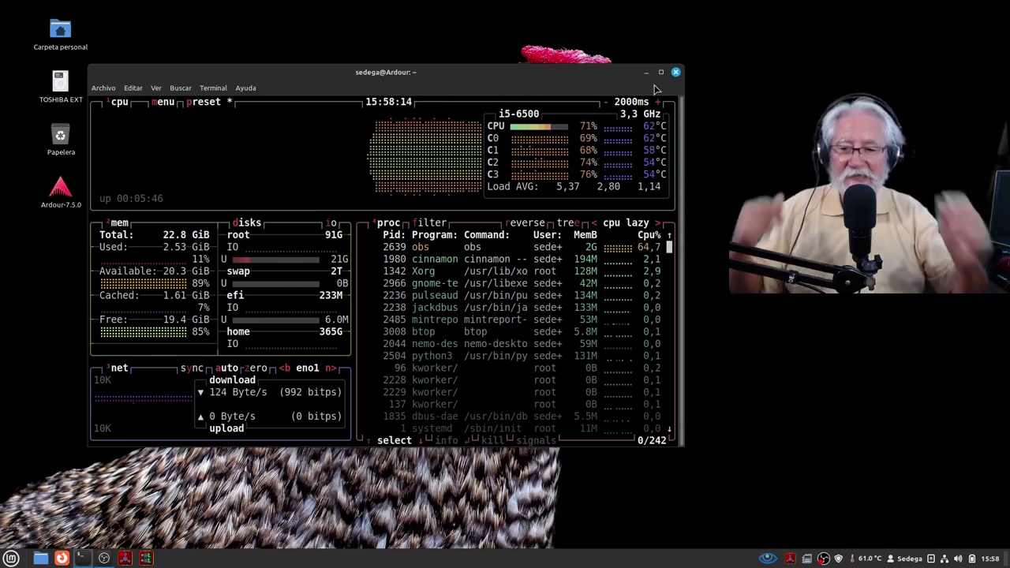
{"action": "left_click", "coordinate": [497, 82]}
{"action": "left_click_drag", "start_coordinate": [497, 82], "coordinate": [516, 33]}
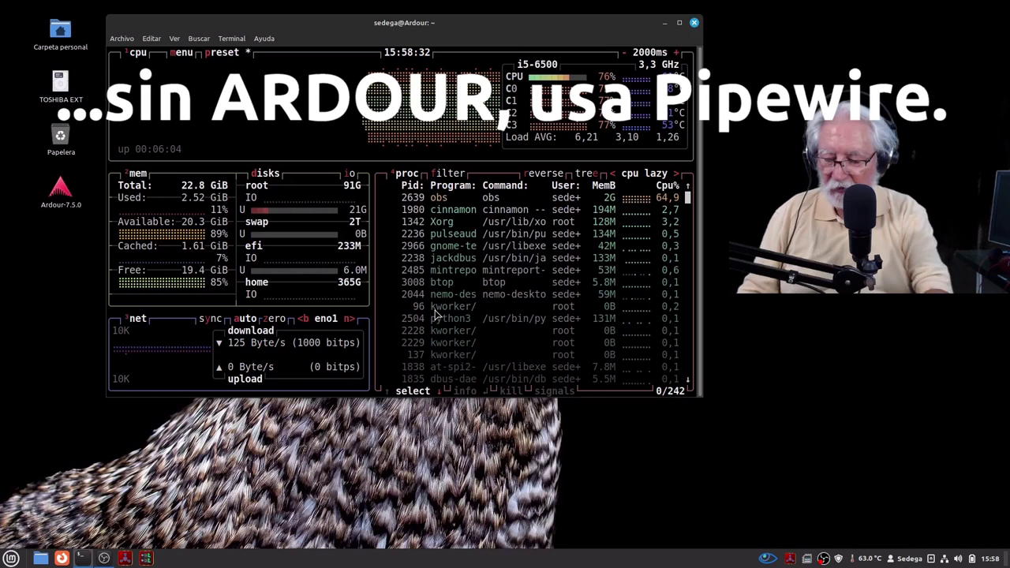
Quit btop and check the installed PipeWire version with "pipewire --version"
{"action": "key", "text": "q"}
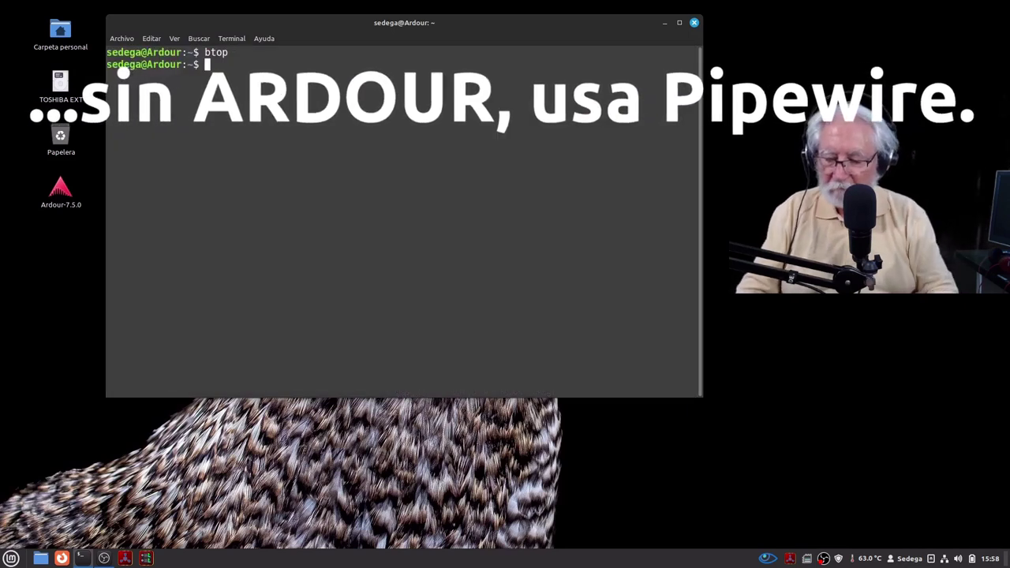
{"action": "type", "text": "pipe"}
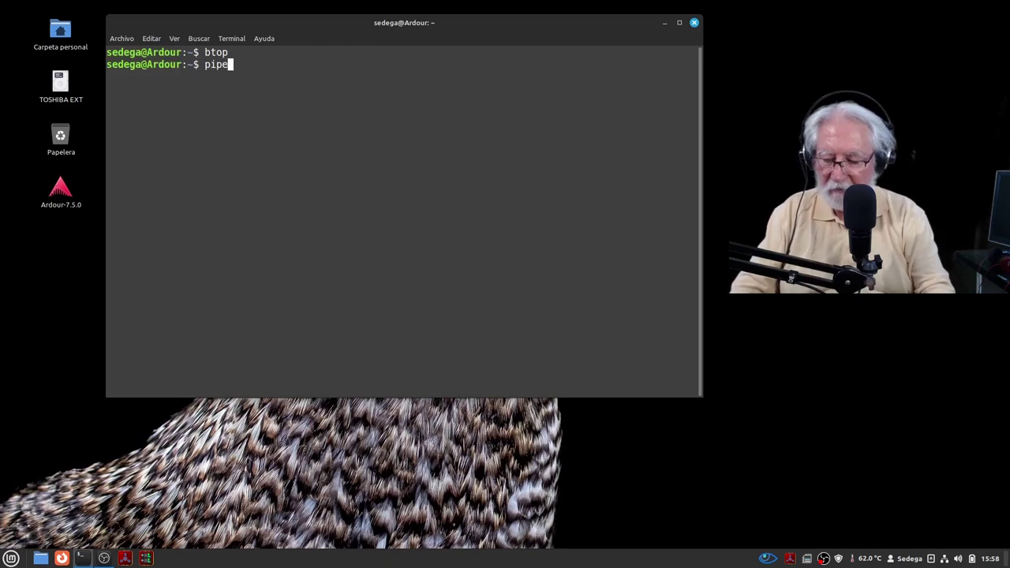
{"action": "type", "text": "wi"}
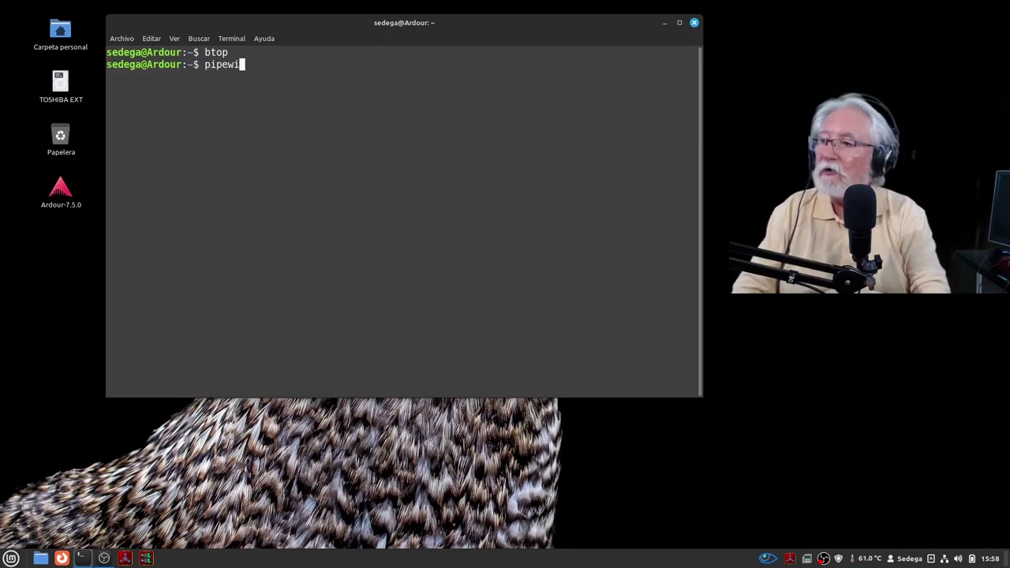
{"action": "type", "text": "re --"}
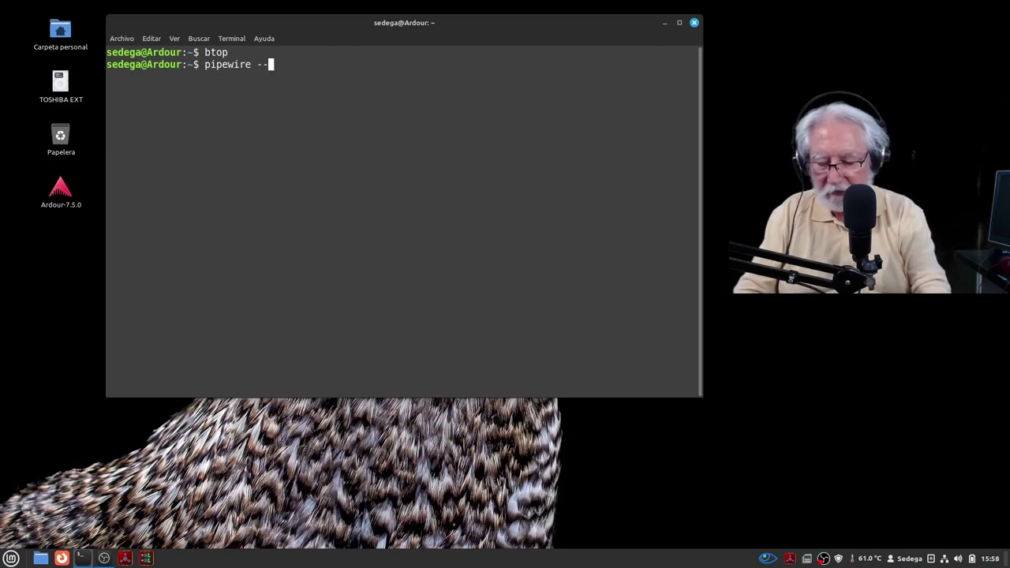
{"action": "type", "text": "vrsion"}
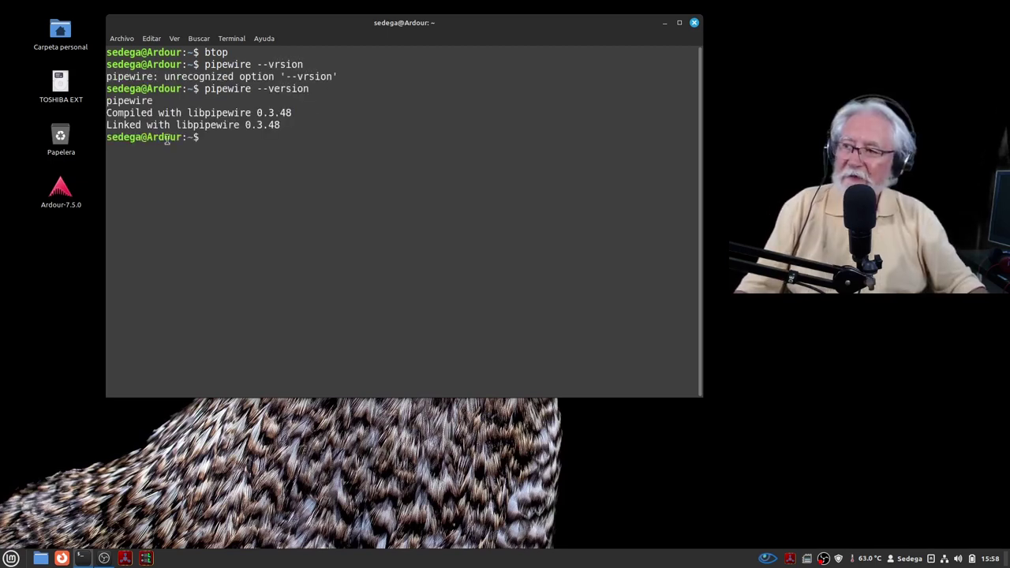
Highlight the compiled and linked libpipewire version lines in the terminal output
{"action": "left_click_drag", "start_coordinate": [118, 113], "coordinate": [300, 115]}
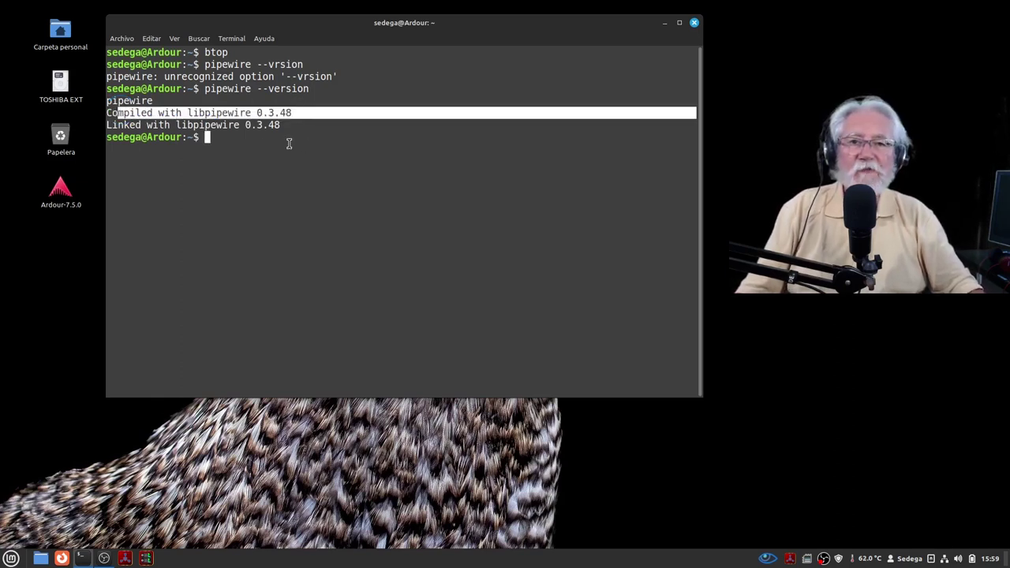
{"action": "left_click_drag", "start_coordinate": [105, 123], "coordinate": [282, 125]}
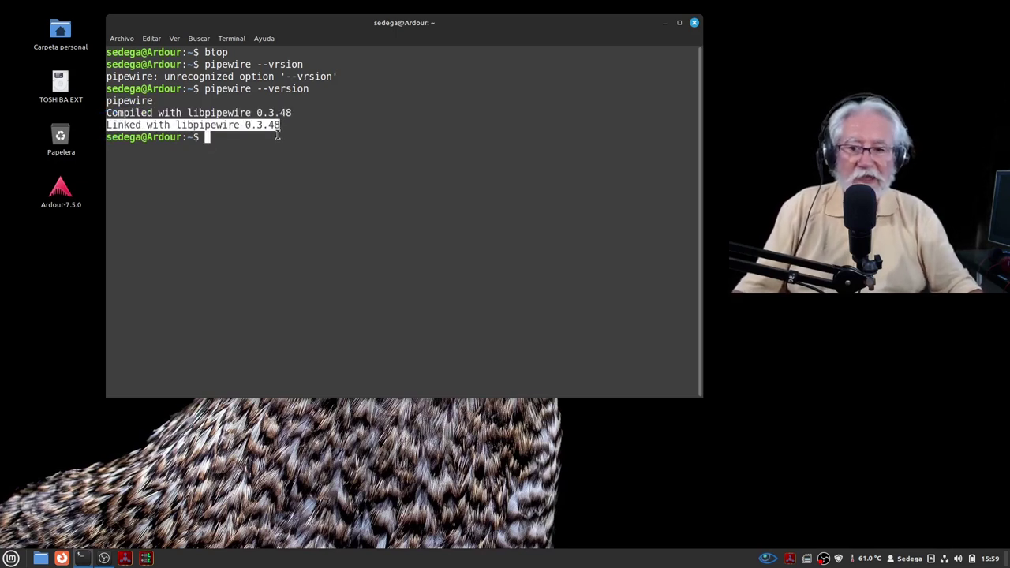
{"action": "left_click_drag", "start_coordinate": [159, 124], "coordinate": [284, 130]}
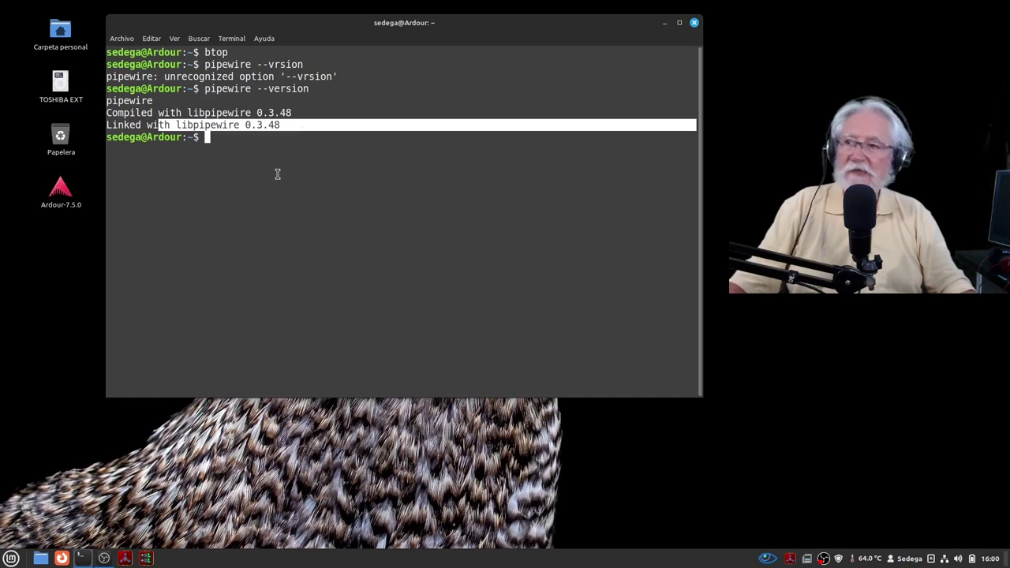
Run "pactl info" to list the sound server details, repositioning the terminal window so the output is readable
{"action": "left_click_drag", "start_coordinate": [317, 17], "coordinate": [369, 85]}
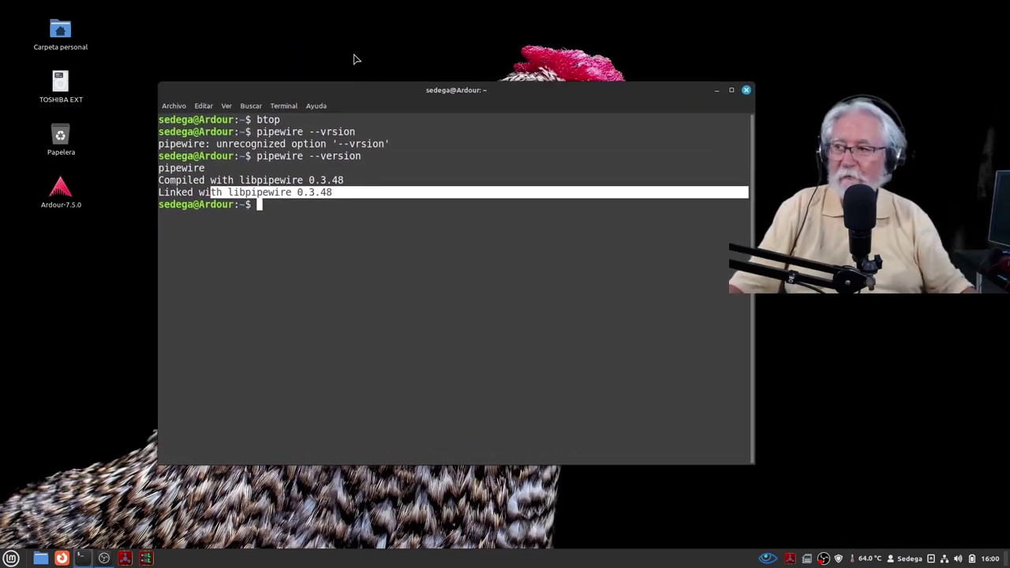
{"action": "type", "text": "pactl"}
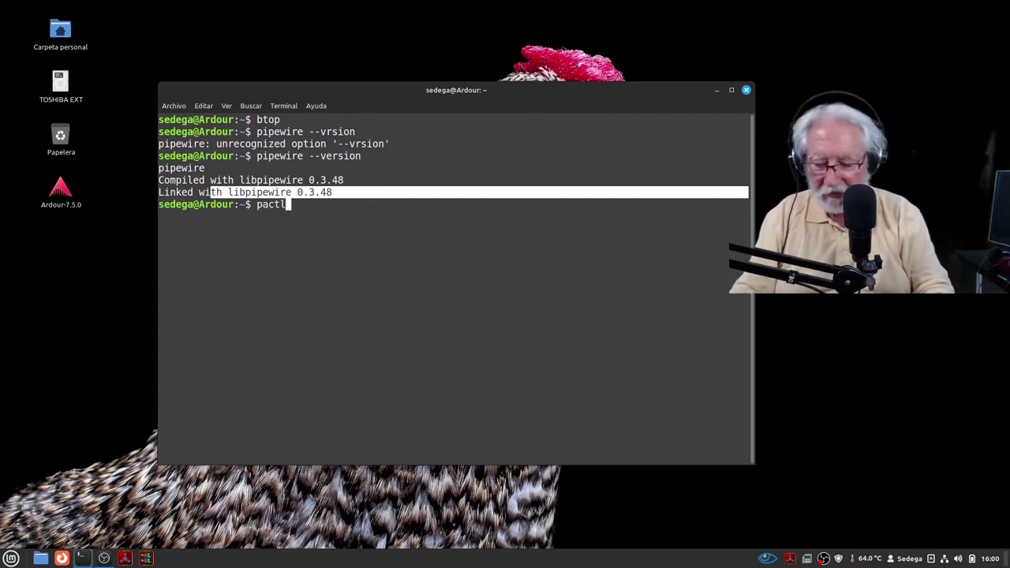
{"action": "type", "text": " info"}
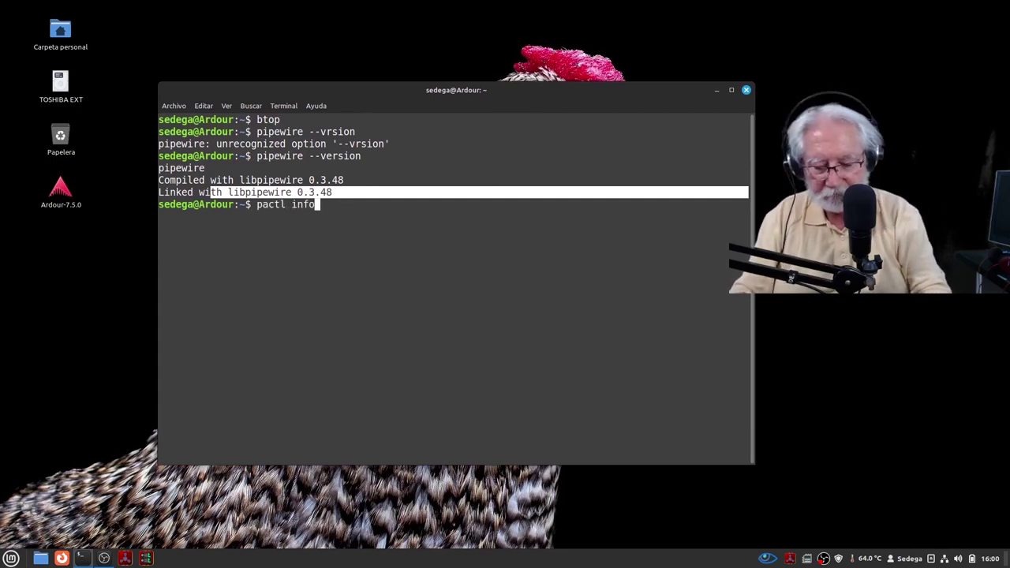
{"action": "key", "text": "Return"}
{"action": "left_click_drag", "start_coordinate": [383, 89], "coordinate": [361, 40]}
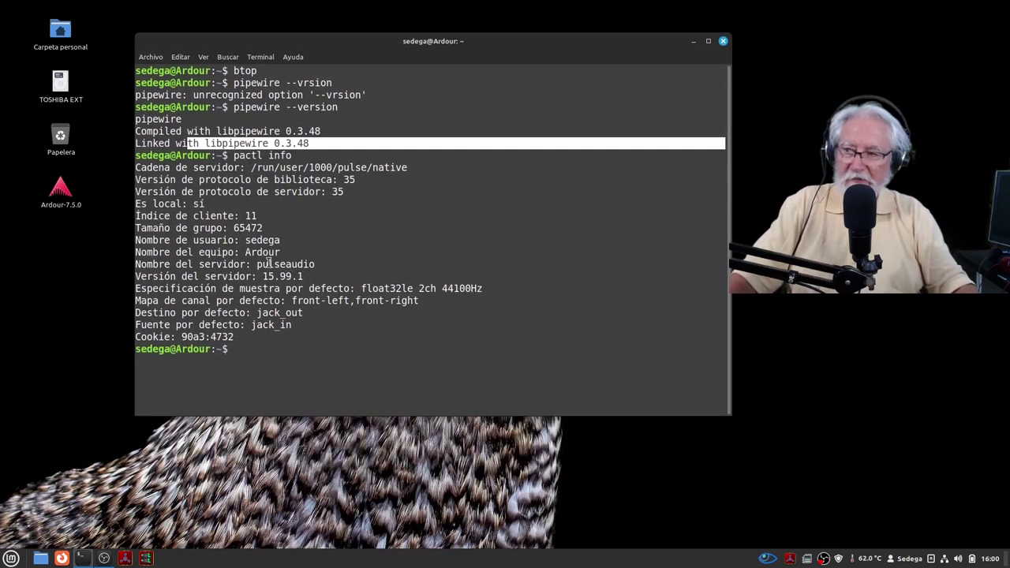
Highlight the server name and the default source in the pactl output
{"action": "left_click_drag", "start_coordinate": [251, 266], "coordinate": [316, 268]}
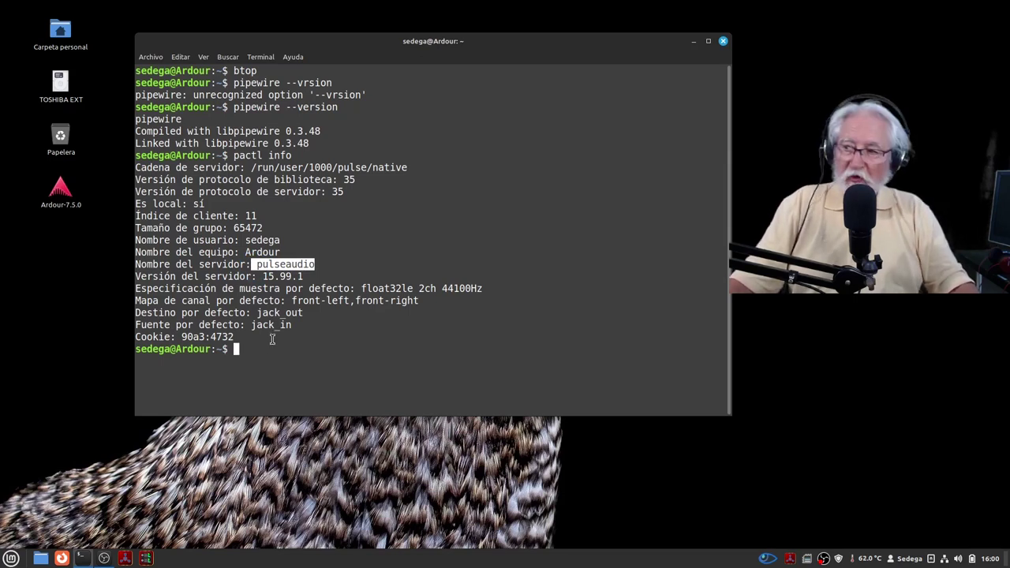
{"action": "left_click", "coordinate": [69, 196]}
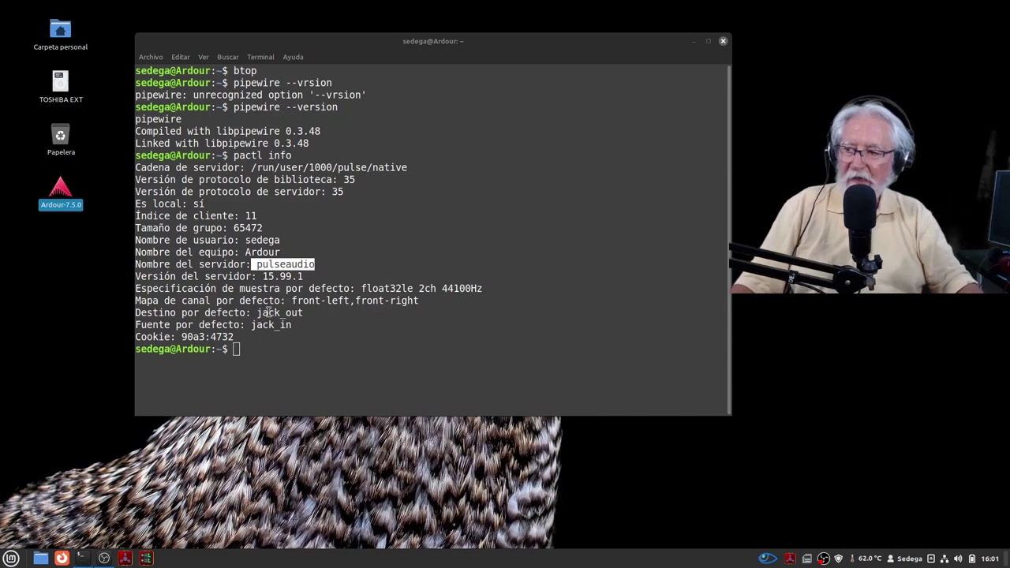
{"action": "left_click_drag", "start_coordinate": [257, 312], "coordinate": [309, 330]}
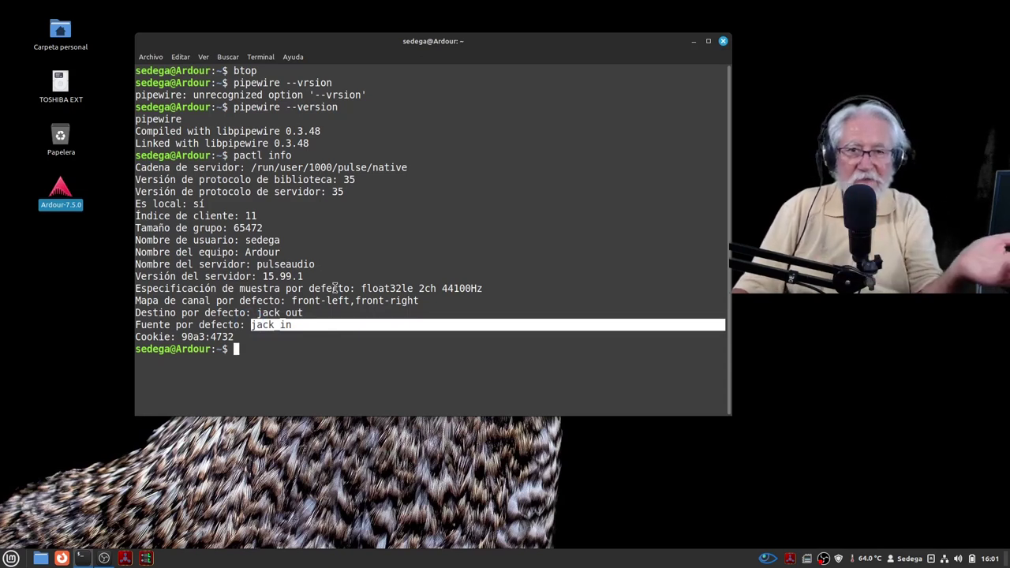
Open Cadence and review the CPU scaling governor options, keeping performance, and compare them with the desktop's CPU frequency mode
{"action": "left_click", "coordinate": [126, 558]}
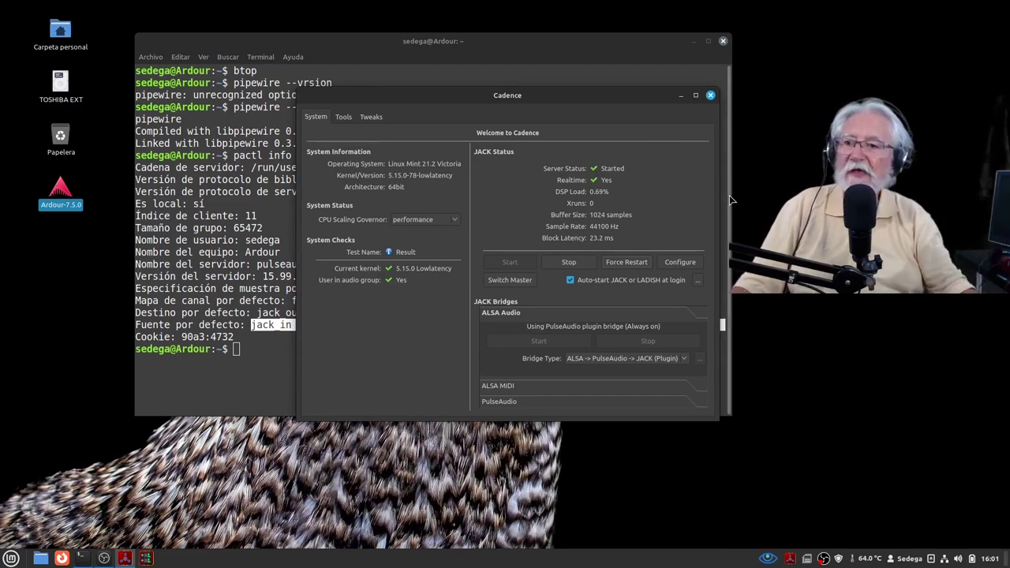
{"action": "left_click", "coordinate": [417, 221]}
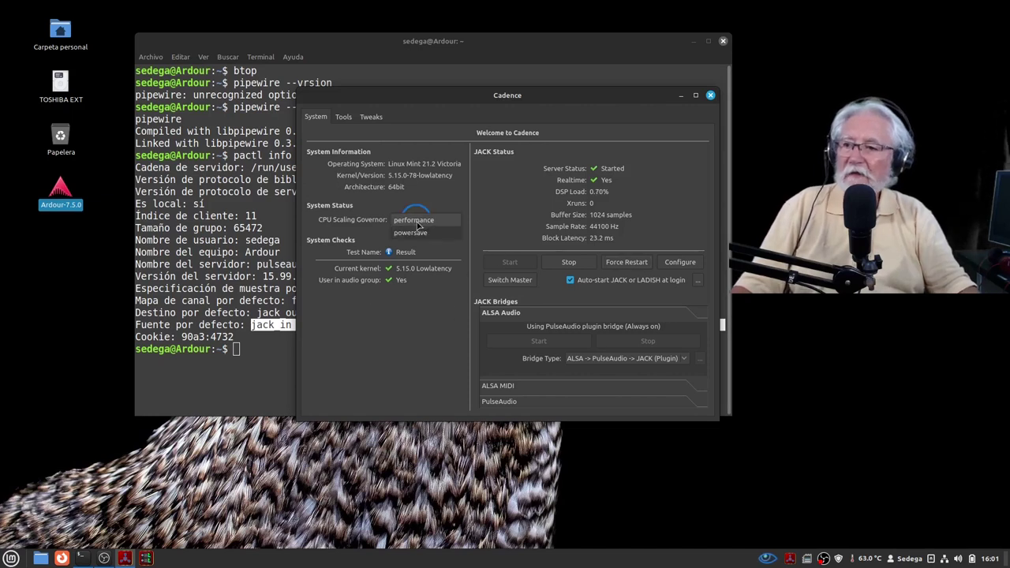
{"action": "left_click", "coordinate": [419, 221]}
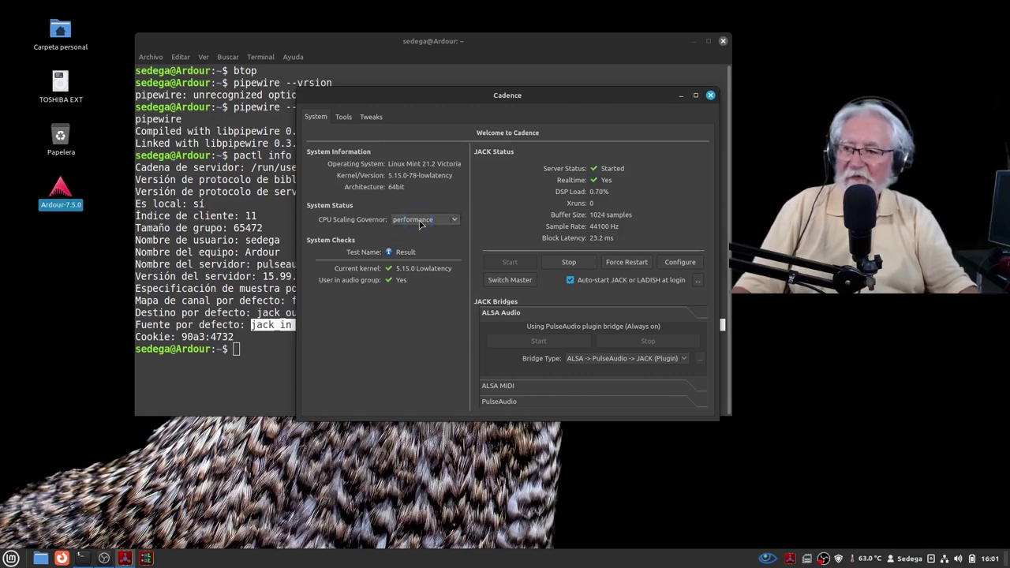
{"action": "left_click", "coordinate": [808, 557]}
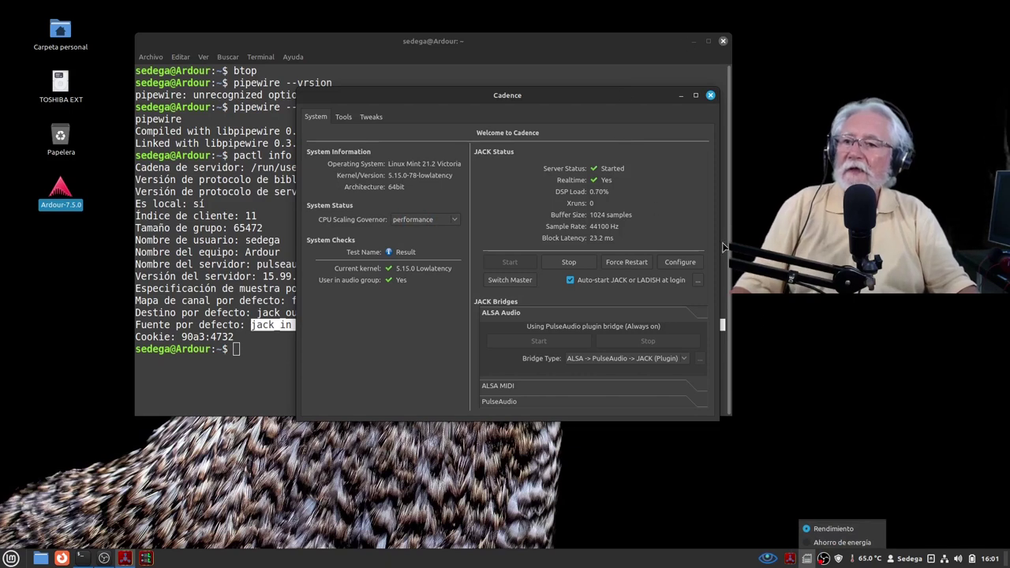
Open the JACK driver settings and review the device and sample rate options, keeping hw:VSL,0 [USB Audio] and 44100
{"action": "left_click", "coordinate": [680, 267]}
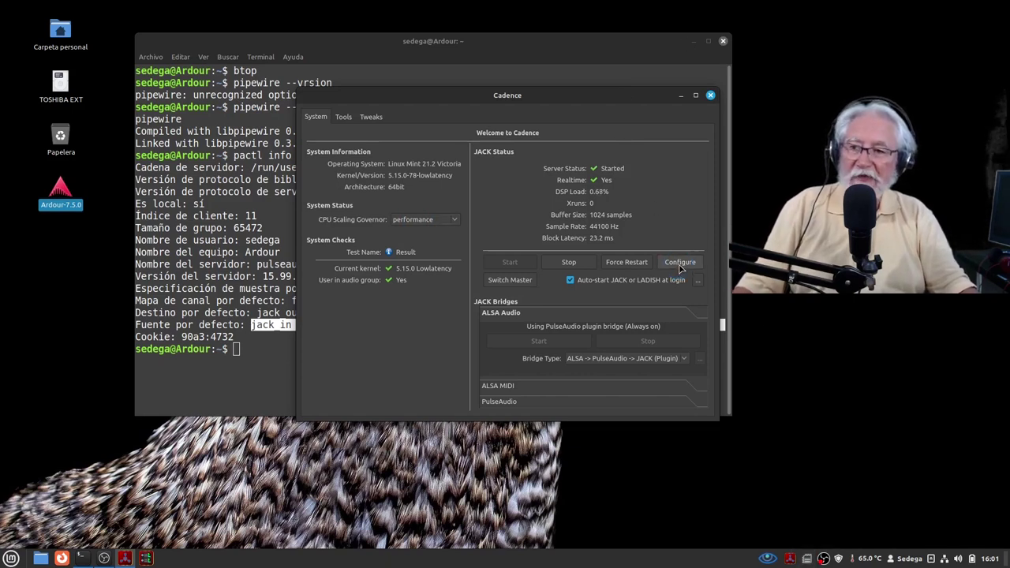
{"action": "left_click", "coordinate": [680, 263]}
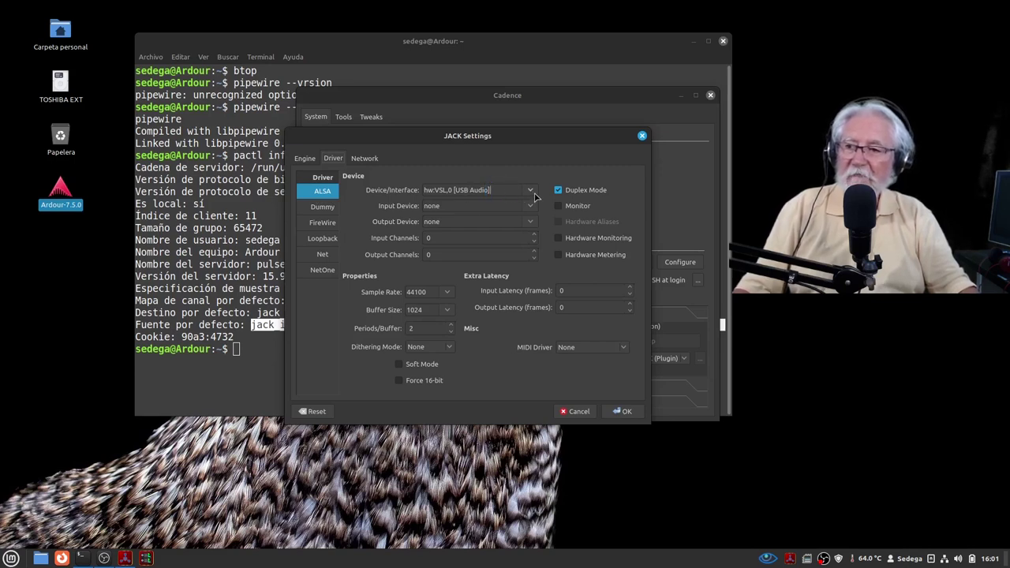
{"action": "left_click", "coordinate": [433, 190]}
{"action": "left_click_drag", "start_coordinate": [433, 190], "coordinate": [452, 190]}
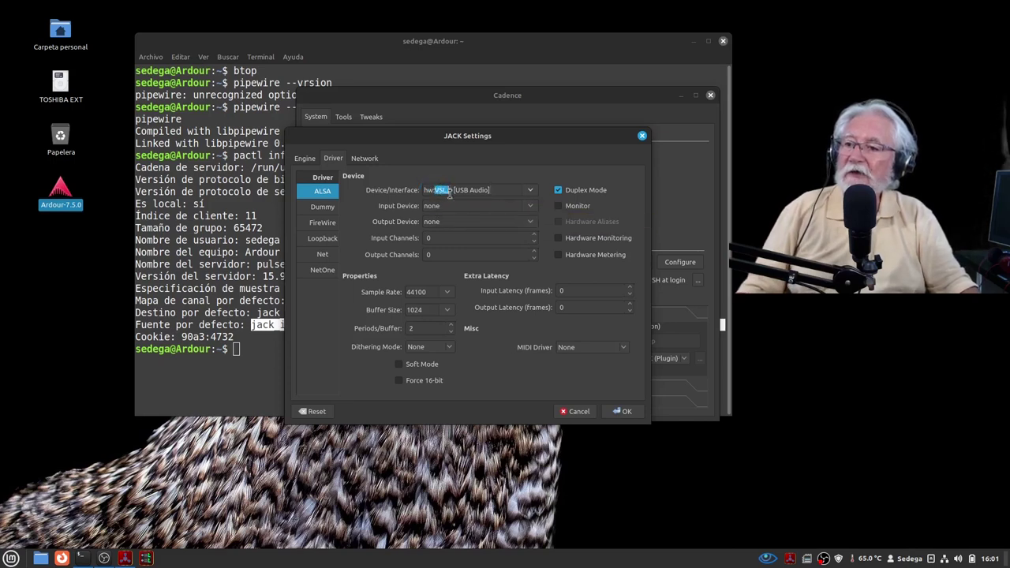
{"action": "left_click", "coordinate": [529, 196]}
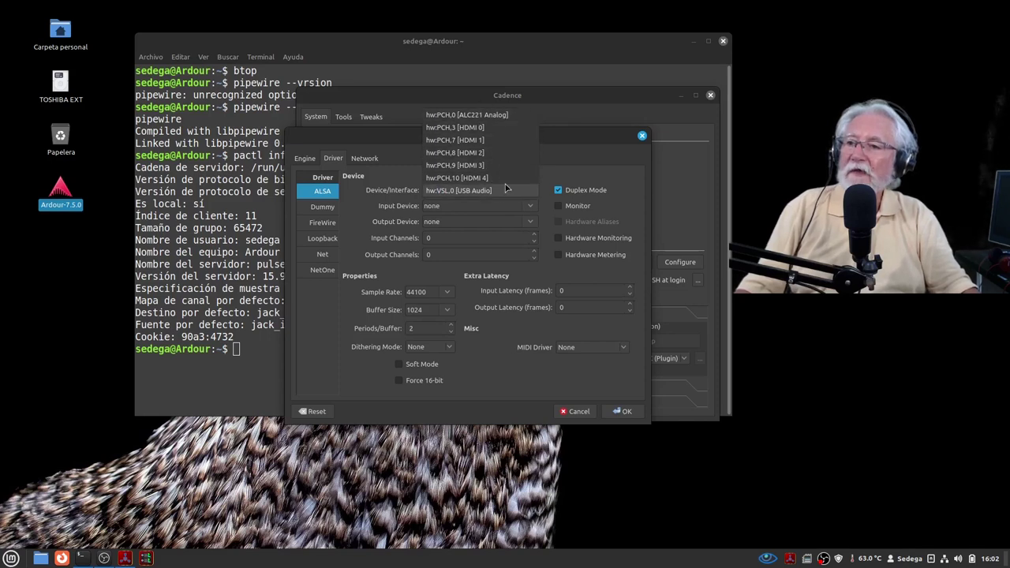
{"action": "left_click", "coordinate": [626, 395]}
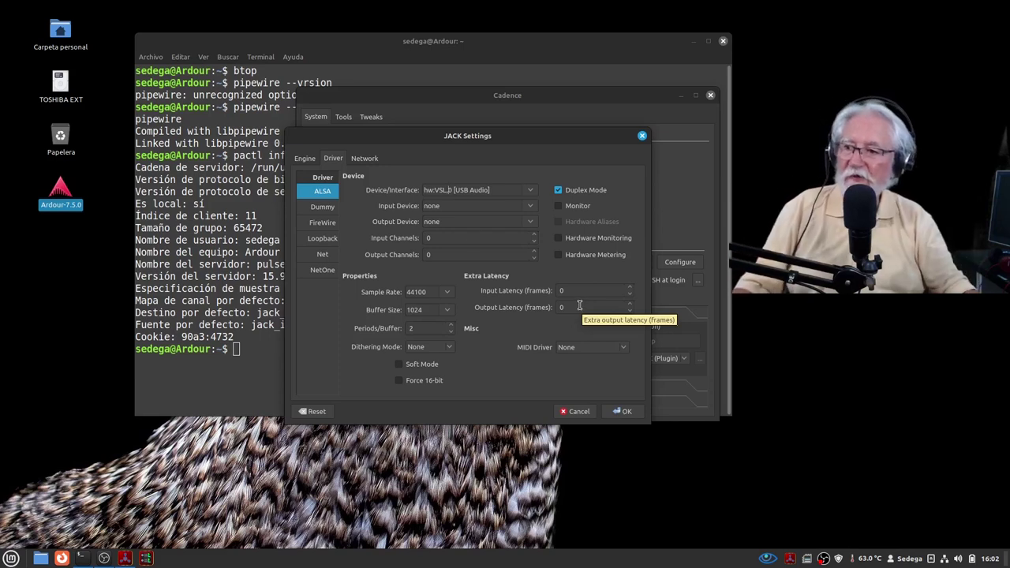
{"action": "left_click", "coordinate": [446, 292]}
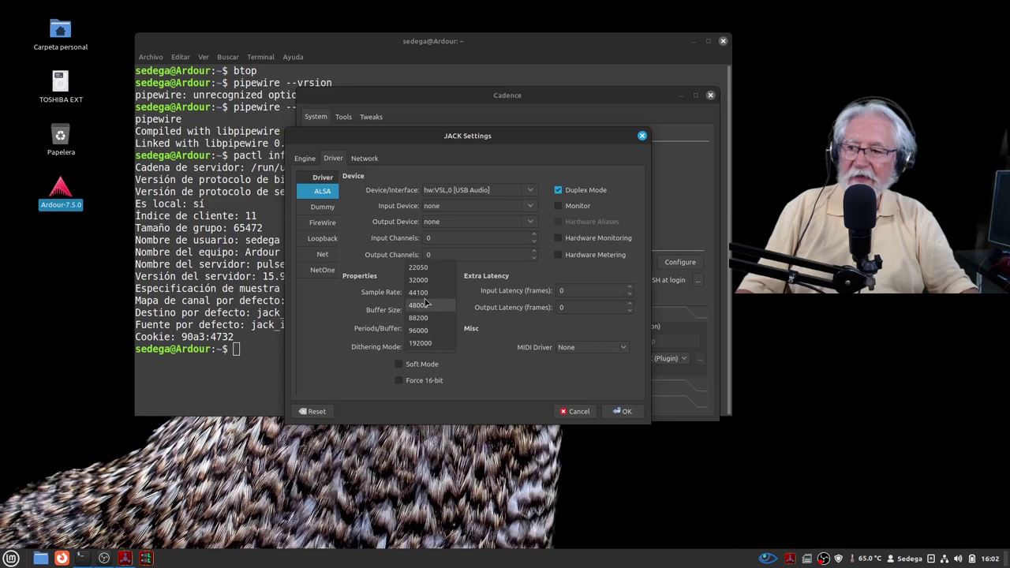
{"action": "left_click", "coordinate": [424, 293]}
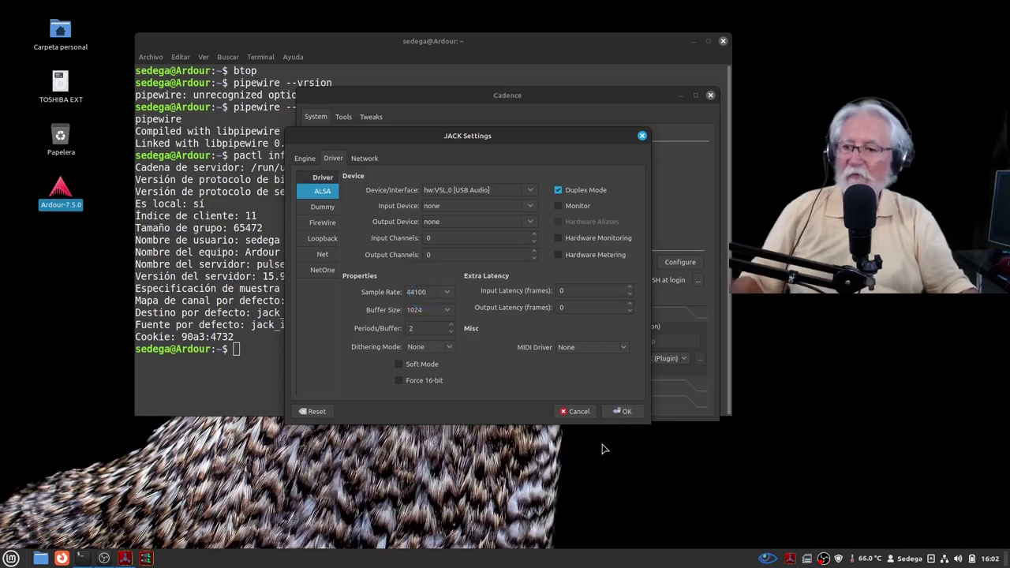
Dismiss the JACK settings without saving changes and close the Cadence window
{"action": "left_click", "coordinate": [583, 414]}
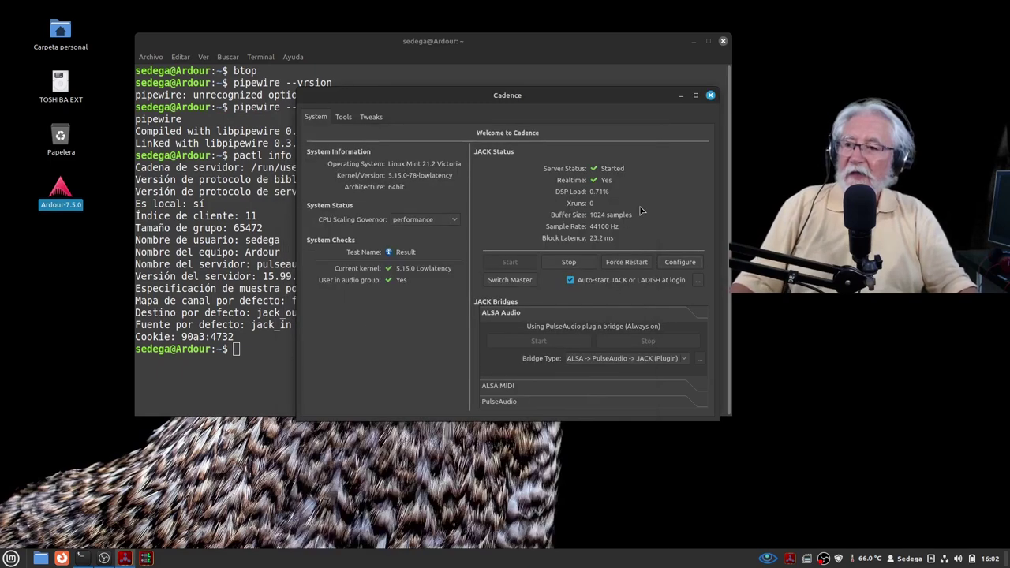
{"action": "left_click", "coordinate": [711, 95]}
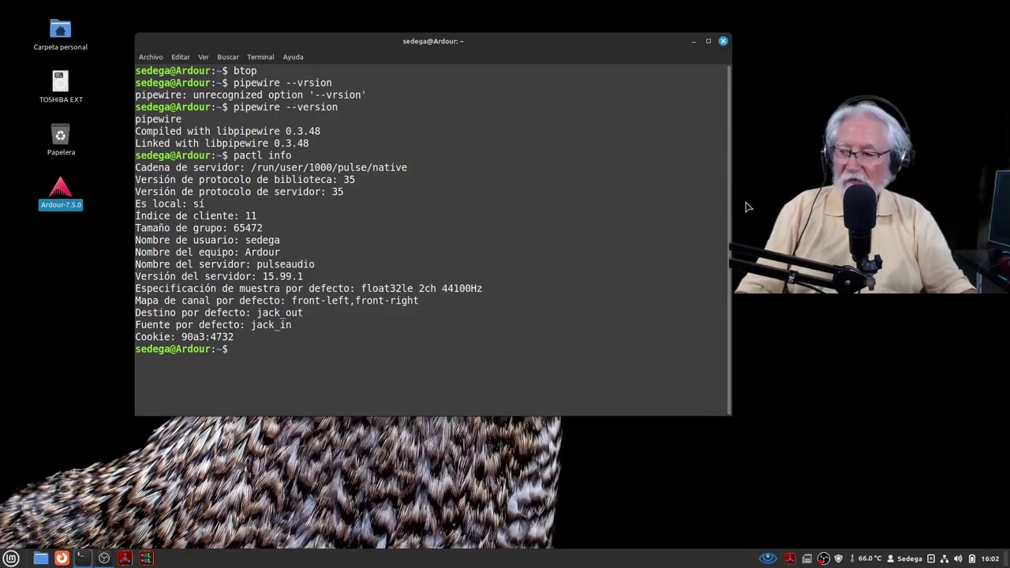
Open Carla's patchbay and spread out the PulseAudio JACK, system and a2j boxes, separating the outputs on one side from the inputs on the other
{"action": "left_click", "coordinate": [146, 558]}
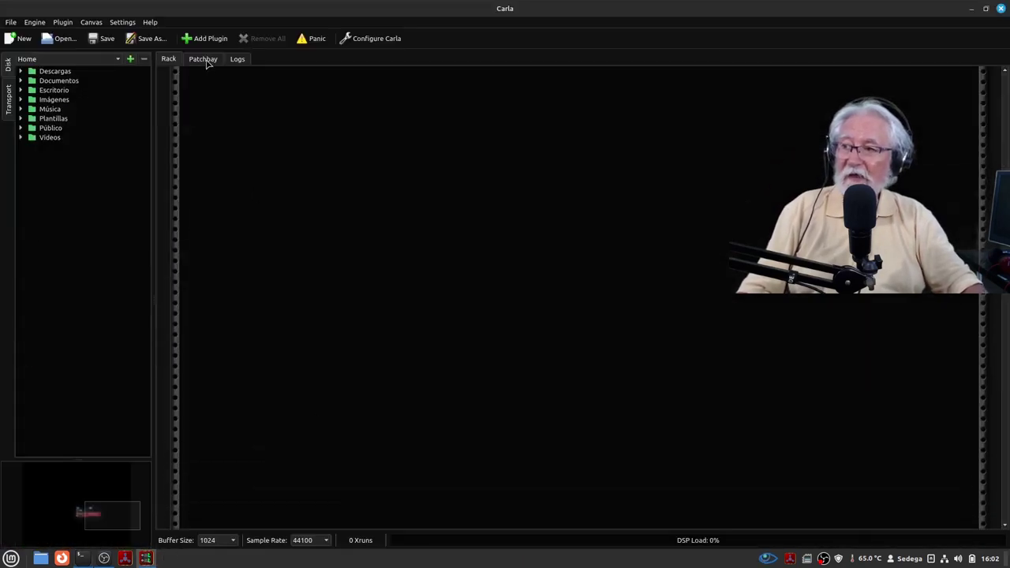
{"action": "left_click", "coordinate": [205, 60]}
{"action": "left_click_drag", "start_coordinate": [386, 238], "coordinate": [304, 259]}
{"action": "left_click_drag", "start_coordinate": [393, 276], "coordinate": [313, 181]}
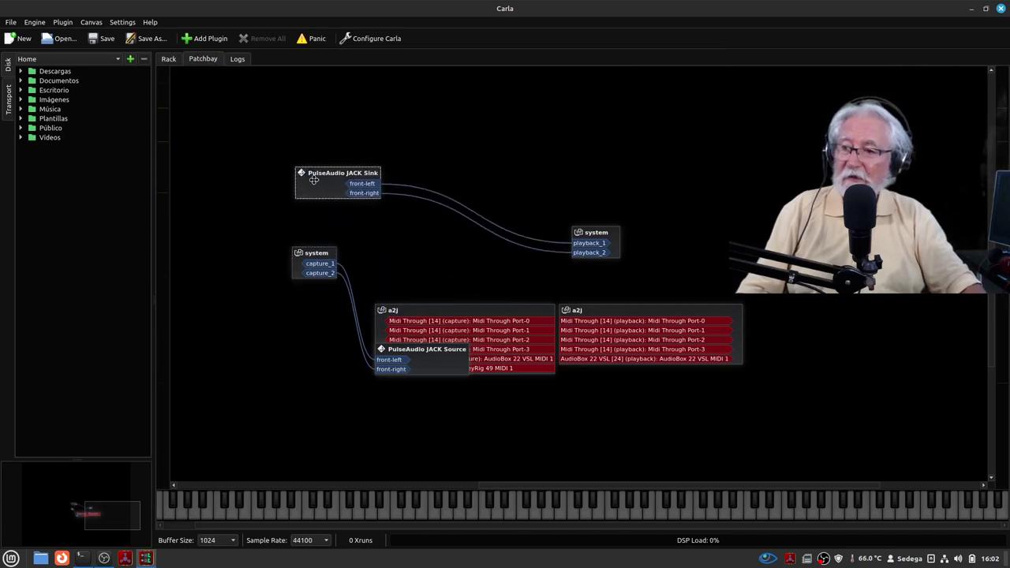
{"action": "left_click_drag", "start_coordinate": [614, 229], "coordinate": [699, 176]}
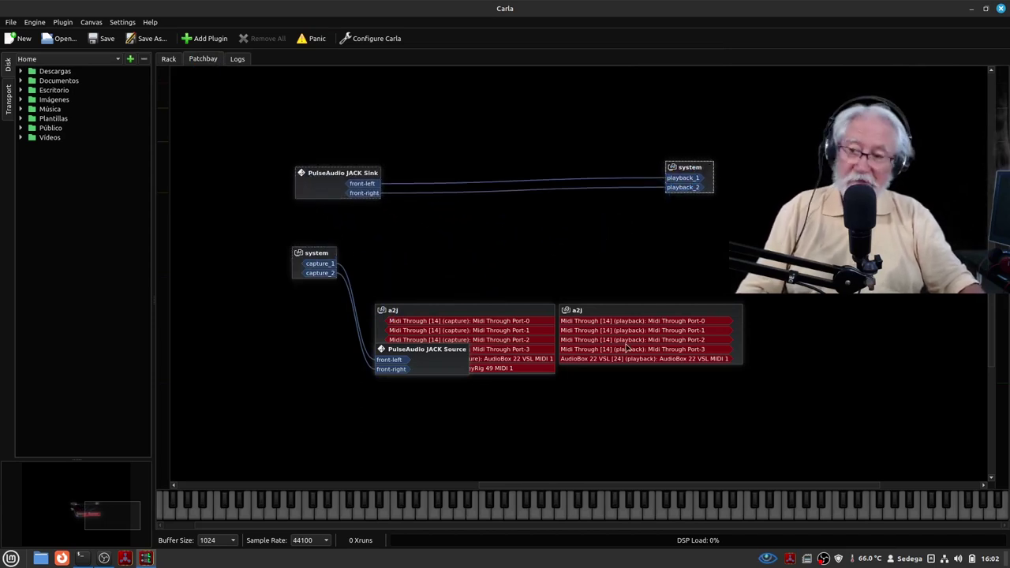
{"action": "left_click_drag", "start_coordinate": [631, 319], "coordinate": [697, 398]}
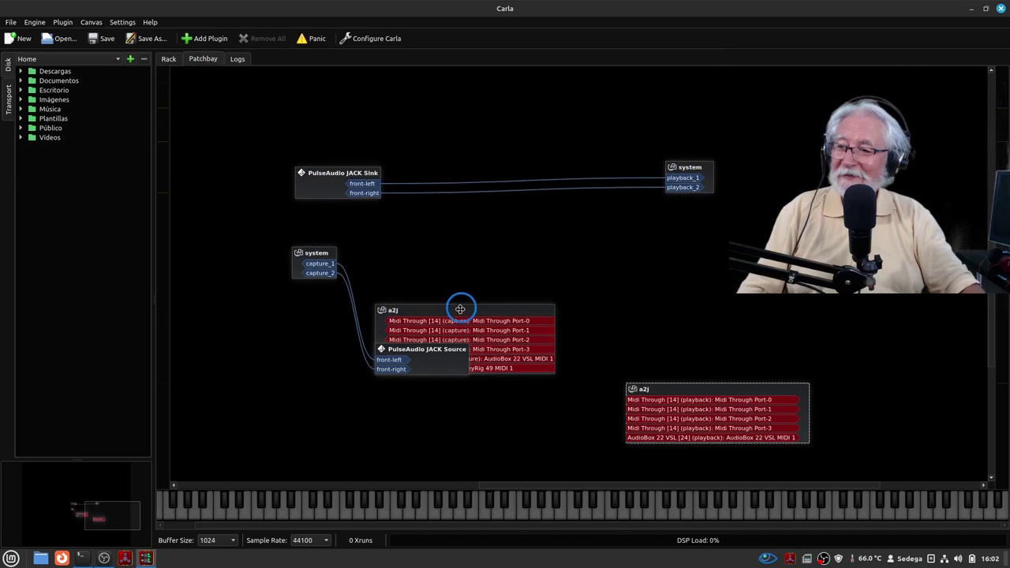
{"action": "left_click_drag", "start_coordinate": [463, 313], "coordinate": [338, 394]}
{"action": "left_click_drag", "start_coordinate": [426, 353], "coordinate": [721, 261]}
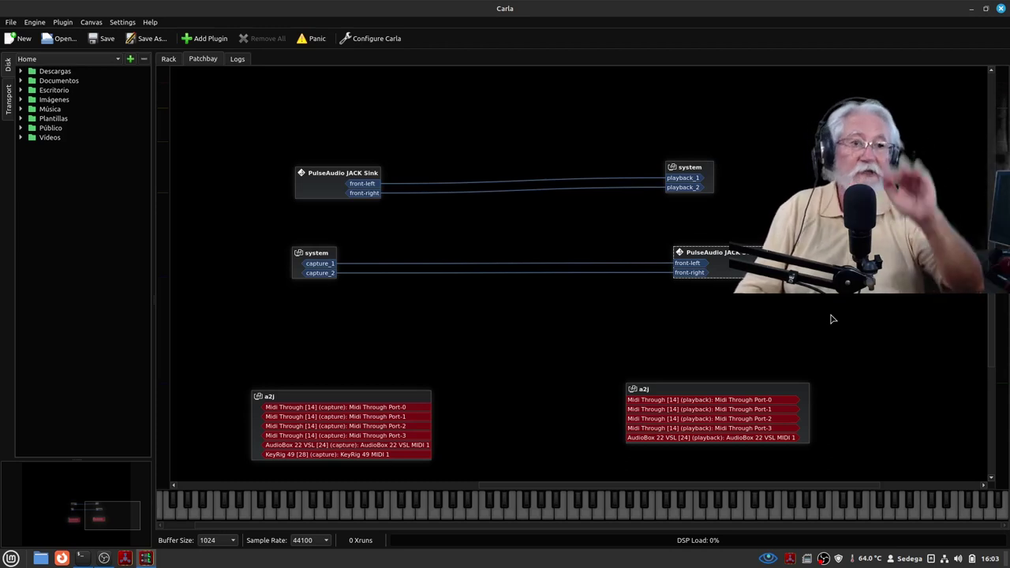
Fine-tune the patchbay layout by shifting the a2j capture, PulseAudio JACK Sink, PulseAudio JACK Source and both system boxes
{"action": "left_click_drag", "start_coordinate": [268, 396], "coordinate": [256, 351]}
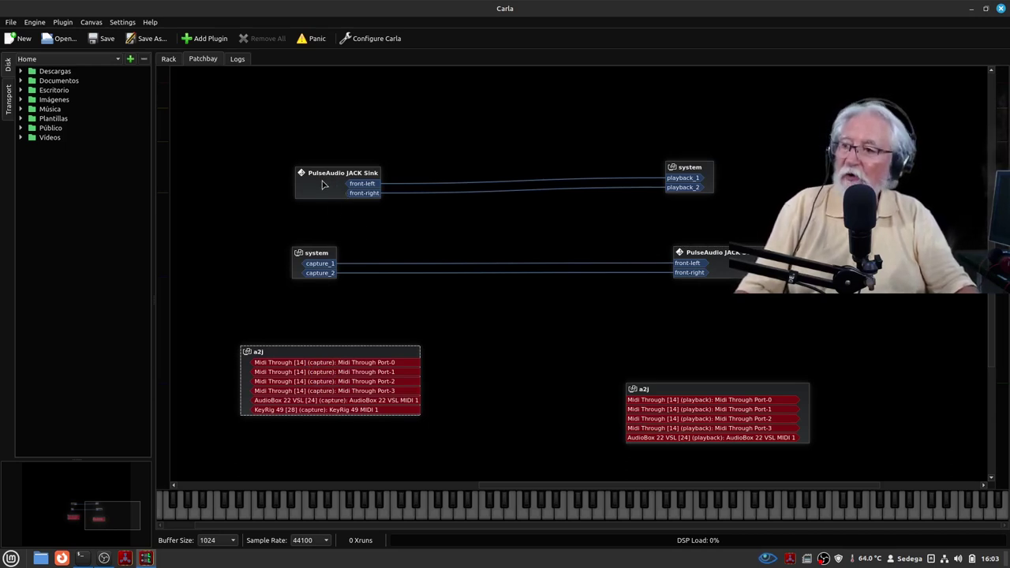
{"action": "left_click_drag", "start_coordinate": [322, 184], "coordinate": [307, 172]}
{"action": "left_click_drag", "start_coordinate": [747, 261], "coordinate": [766, 272]}
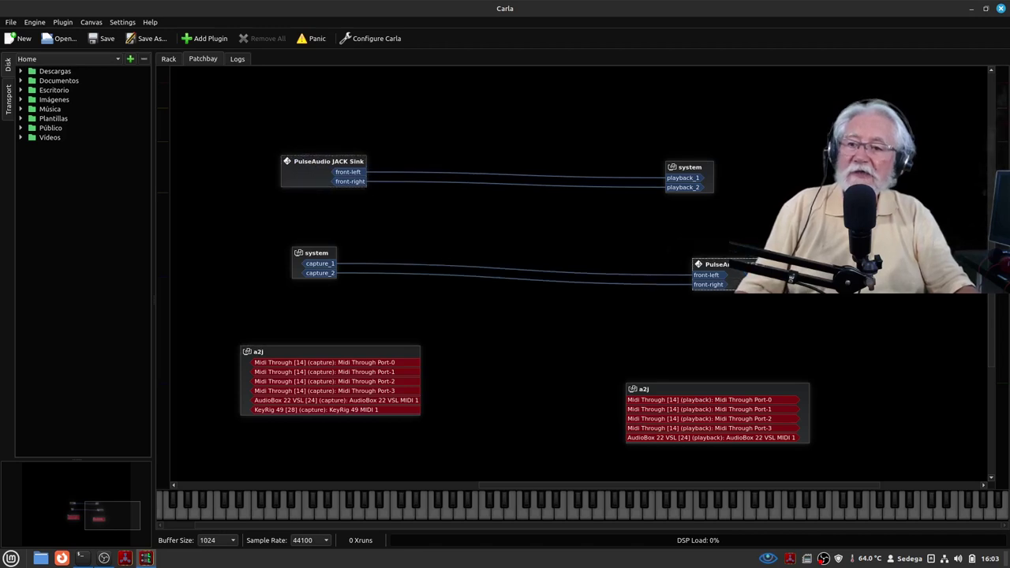
{"action": "left_click_drag", "start_coordinate": [695, 177], "coordinate": [741, 175]}
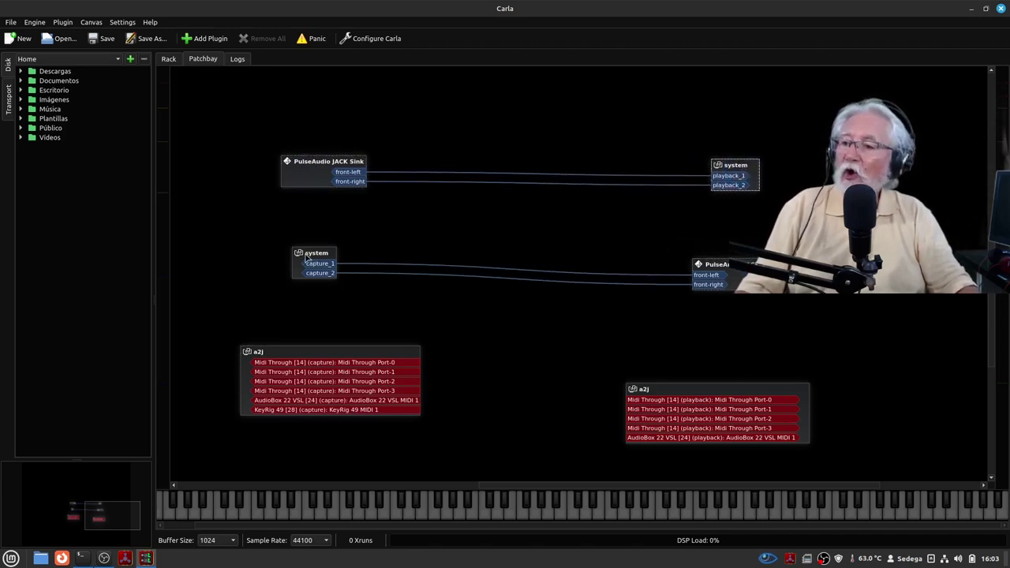
{"action": "left_click_drag", "start_coordinate": [306, 257], "coordinate": [285, 272]}
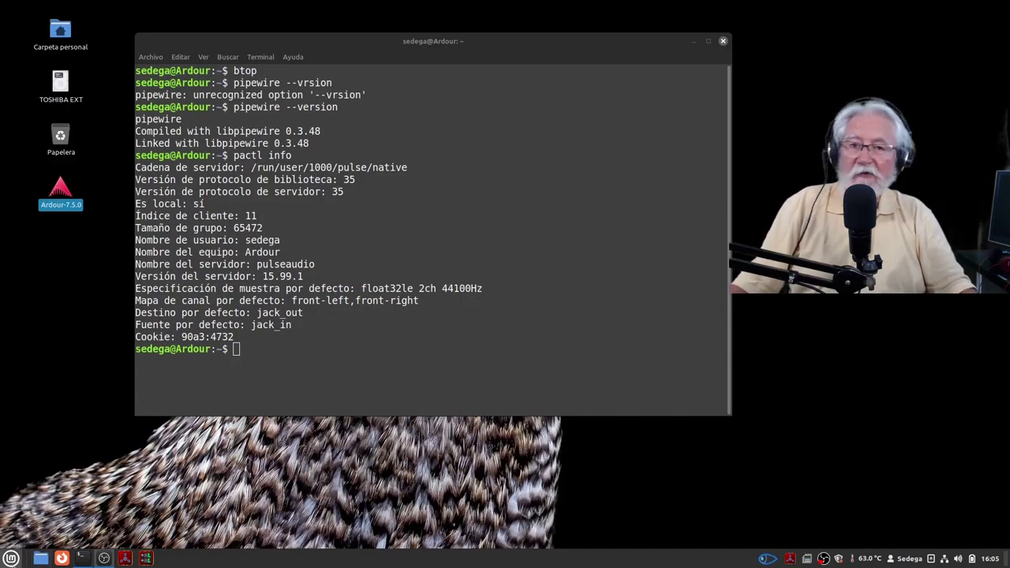
Find and launch GParted, authenticating with the account password
{"action": "left_click", "coordinate": [11, 560]}
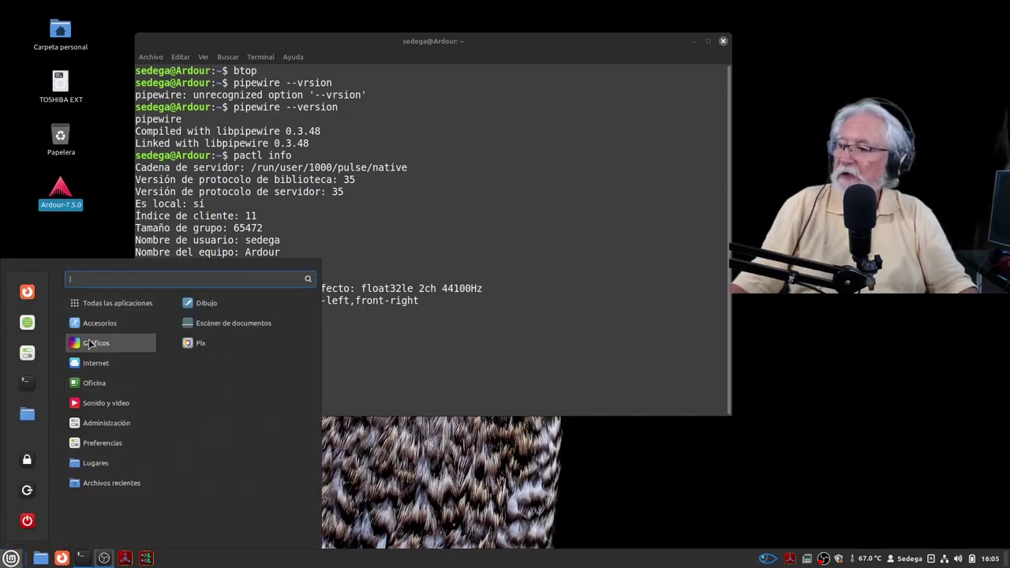
{"action": "type", "text": "gparted"}
{"action": "key", "text": "BackSpace"}
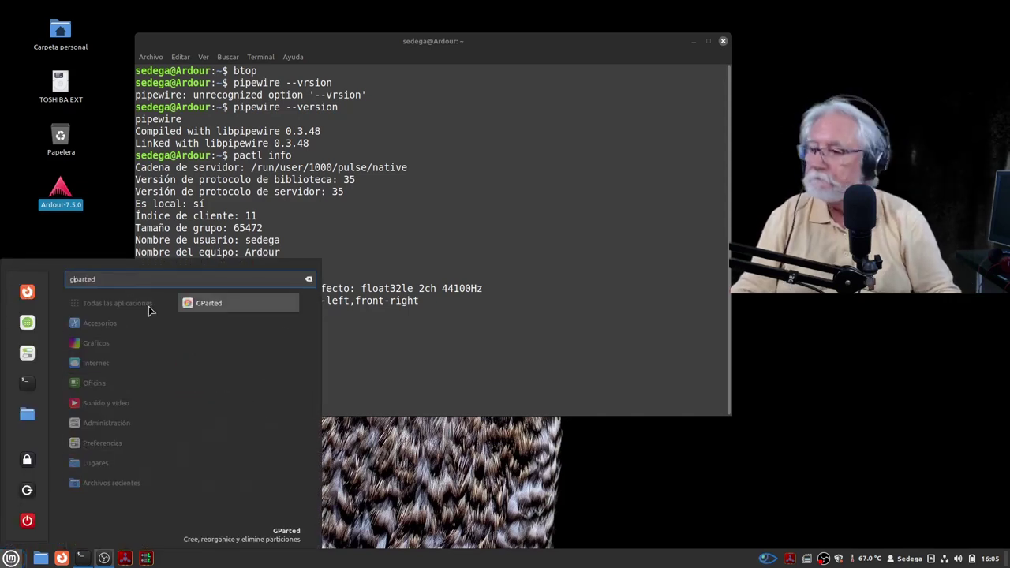
{"action": "key", "text": "Return"}
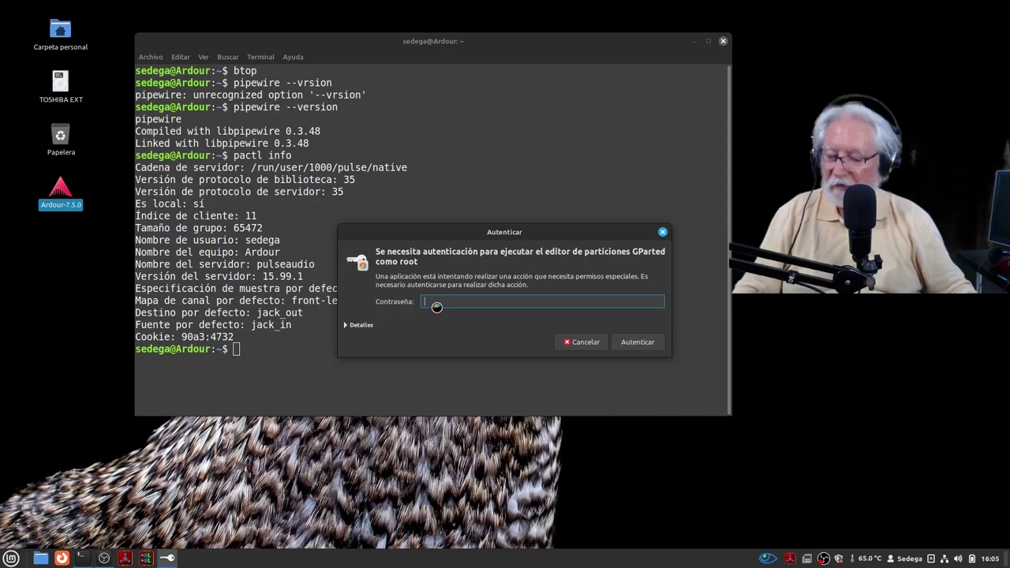
{"action": "key", "text": "Escape"}
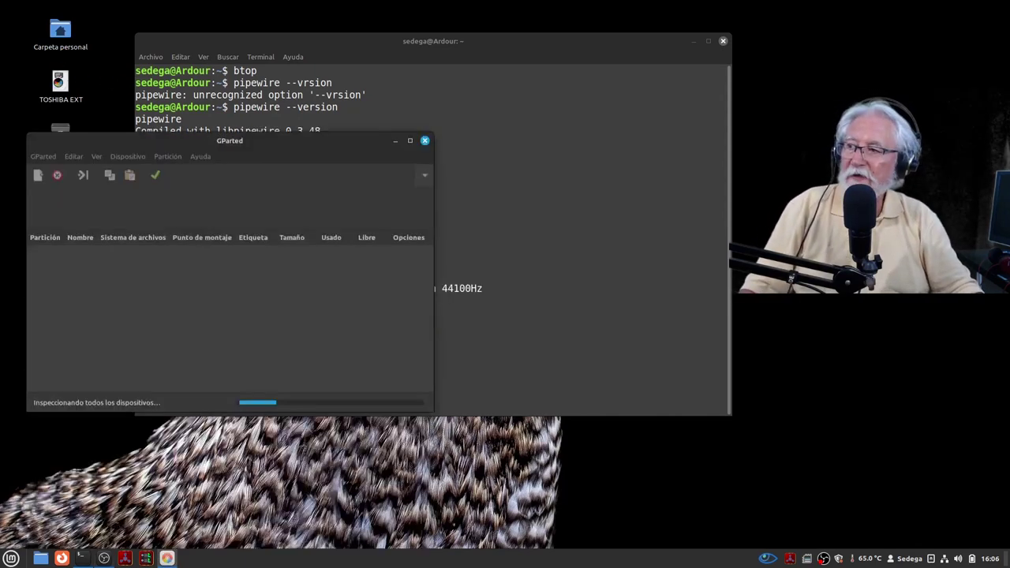
Reposition the GParted window and inspect the partitions of the /dev/sda and /dev/sdb drives
{"action": "left_click_drag", "start_coordinate": [266, 34], "coordinate": [542, 103]}
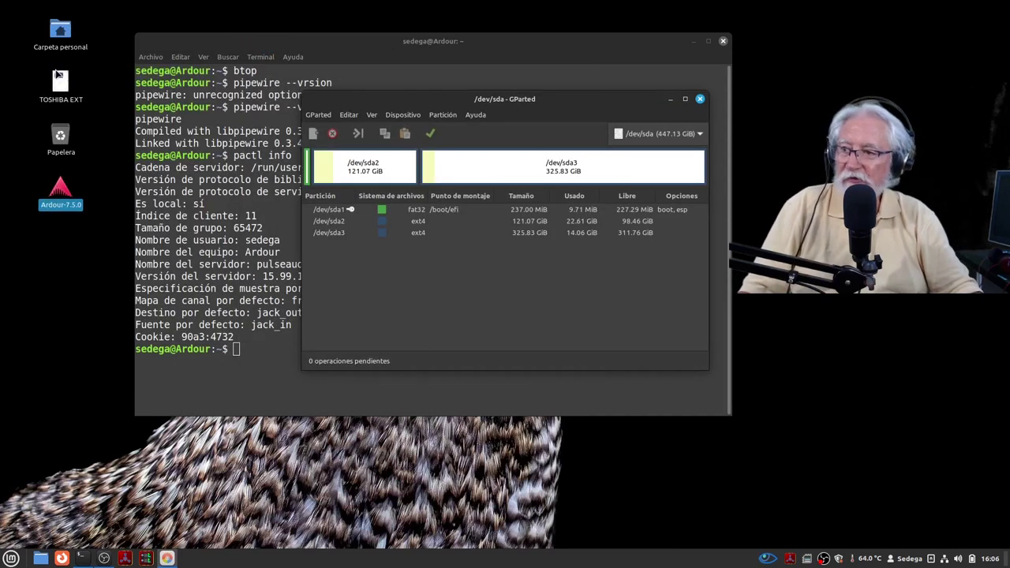
{"action": "left_click_drag", "start_coordinate": [564, 107], "coordinate": [608, 156]}
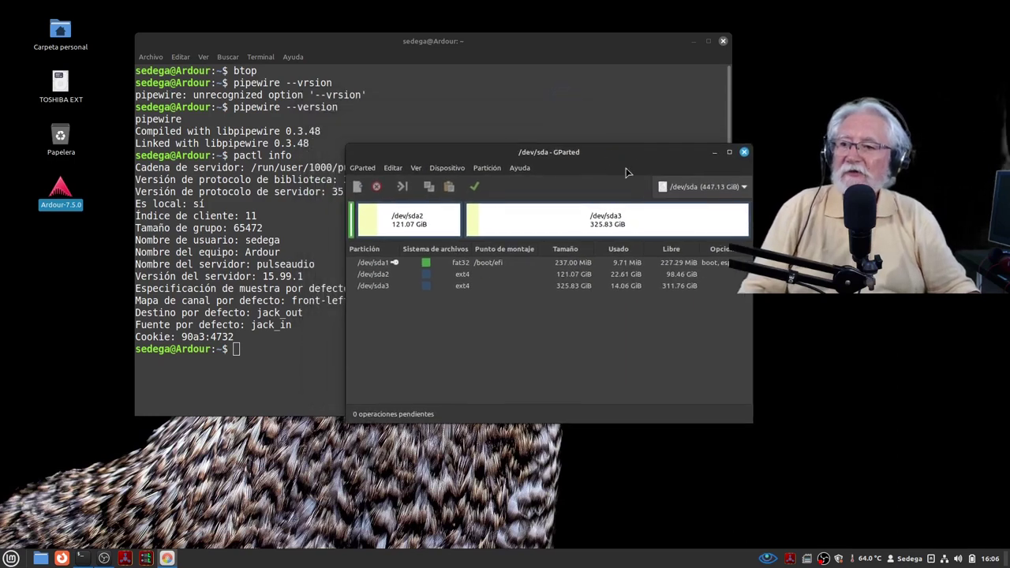
{"action": "left_click", "coordinate": [693, 188]}
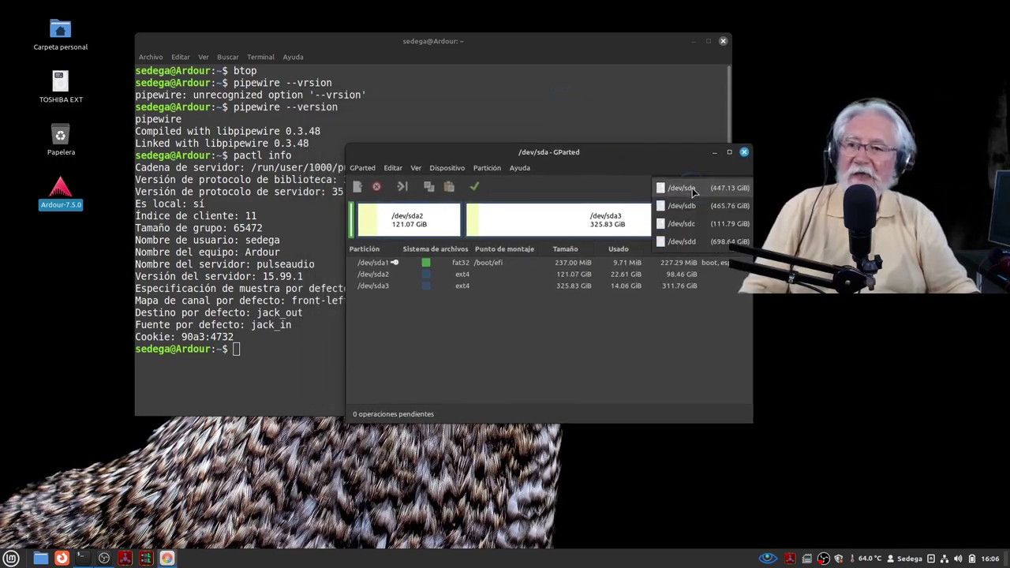
{"action": "left_click", "coordinate": [678, 191]}
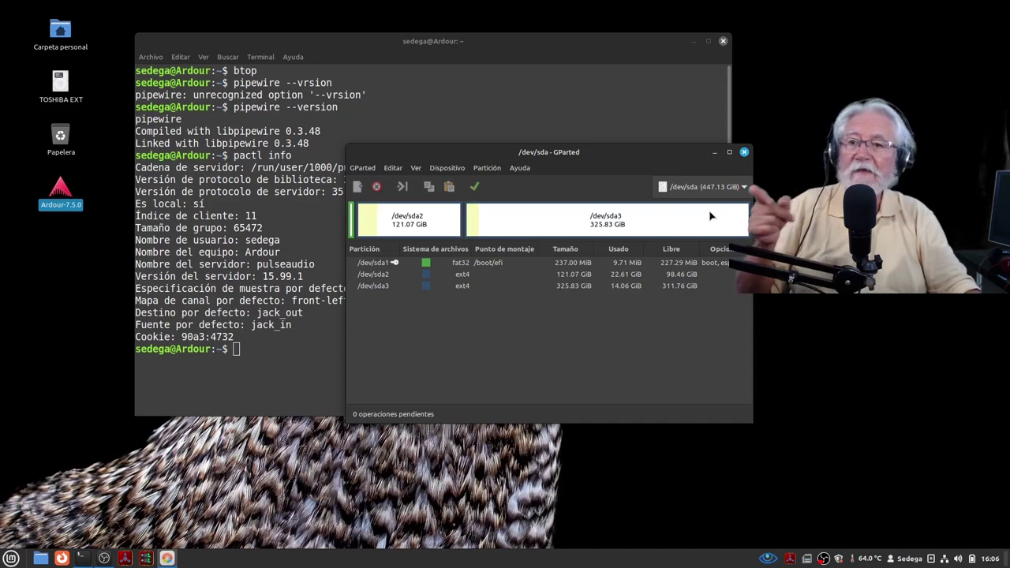
{"action": "left_click", "coordinate": [698, 190]}
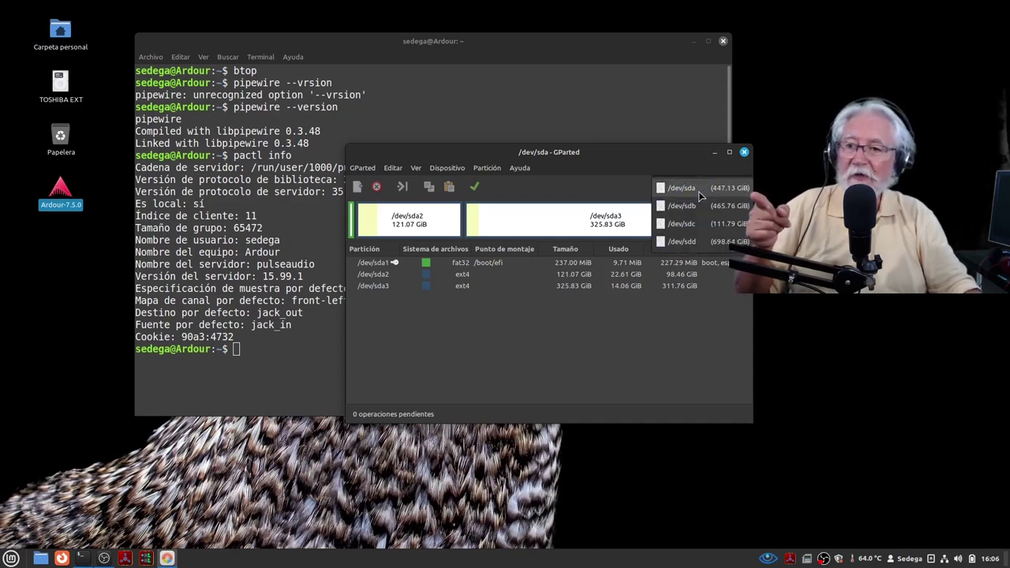
{"action": "left_click", "coordinate": [682, 205]}
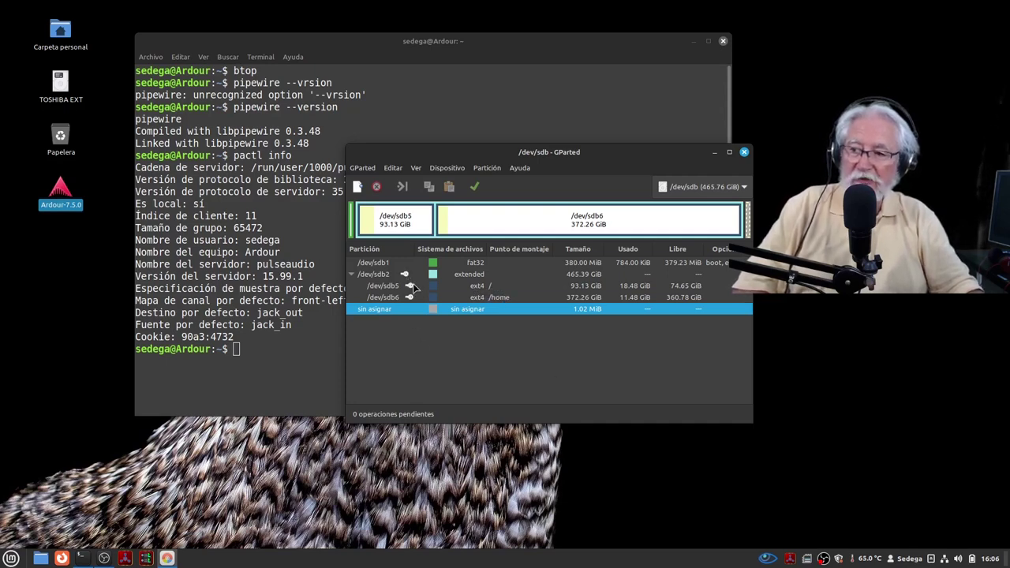
Inspect the partitions of the /dev/sdc and /dev/sdd drives, and close GParted
{"action": "left_click", "coordinate": [702, 187]}
{"action": "left_click", "coordinate": [696, 210]}
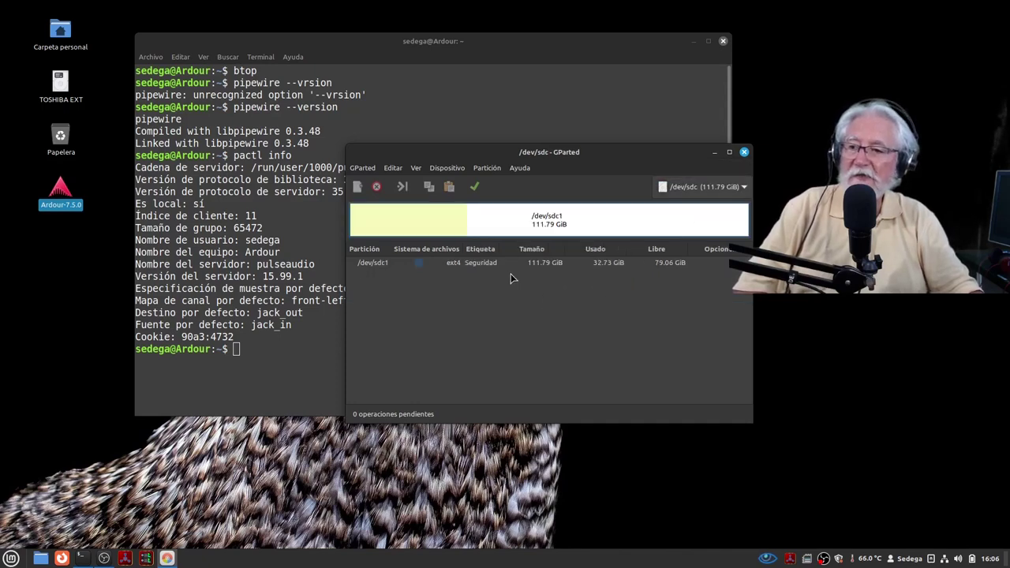
{"action": "left_click", "coordinate": [717, 192]}
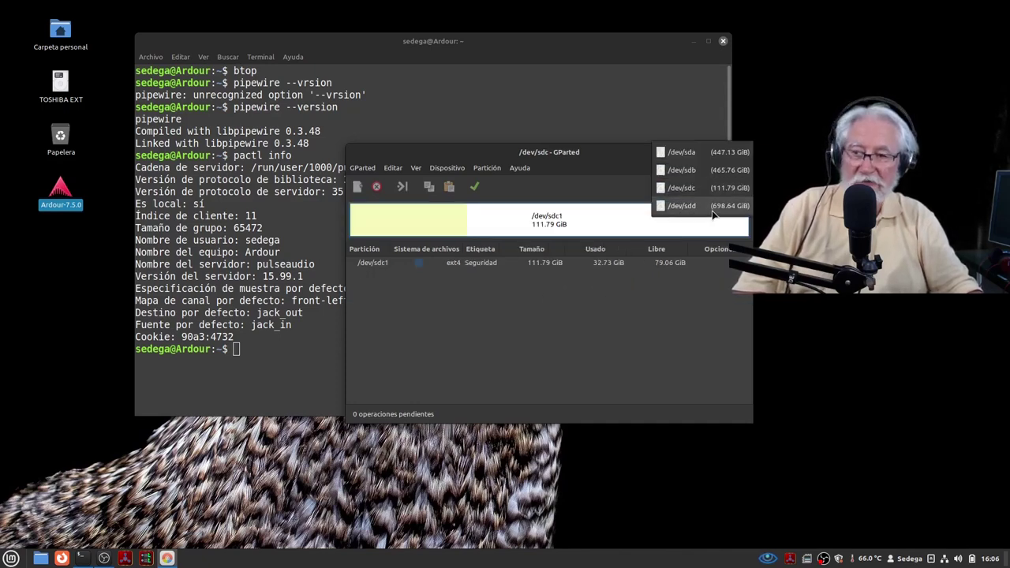
{"action": "left_click", "coordinate": [713, 208]}
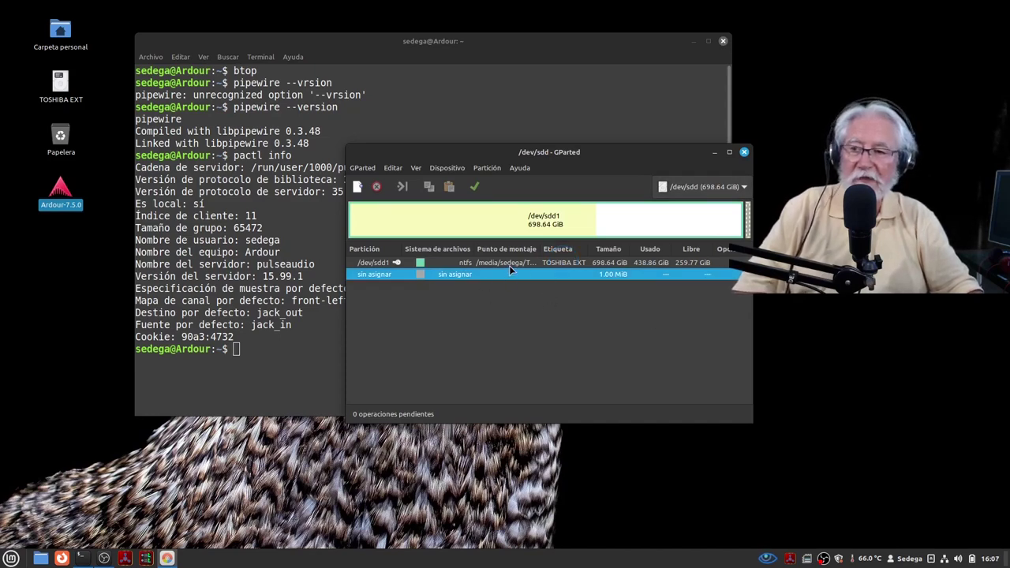
{"action": "left_click", "coordinate": [744, 152]}
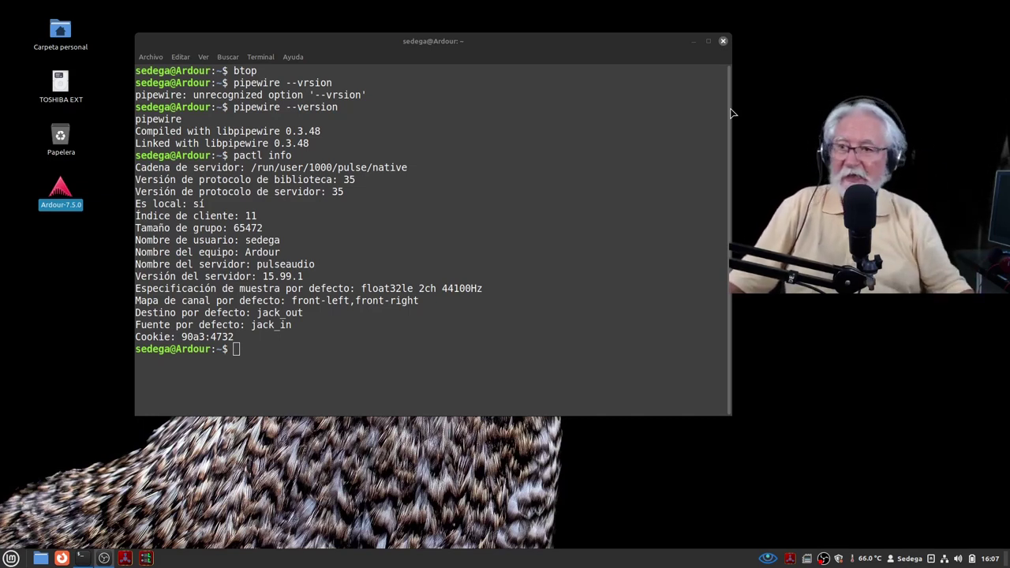
Reposition the terminal window and run "btop" to monitor the system's resource usage
{"action": "left_click_drag", "start_coordinate": [561, 49], "coordinate": [625, 89]}
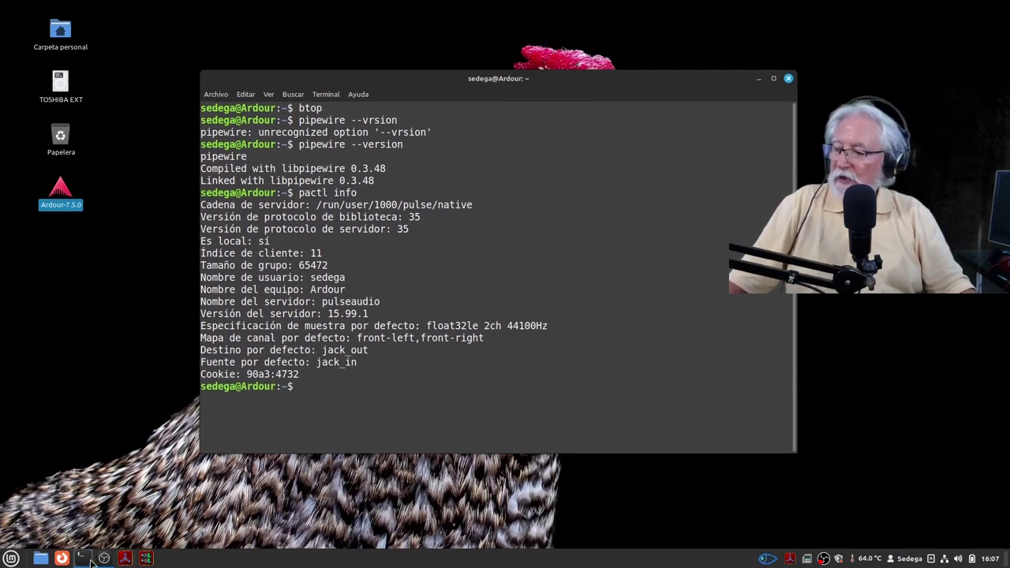
{"action": "mouse_move", "coordinate": [87, 561]}
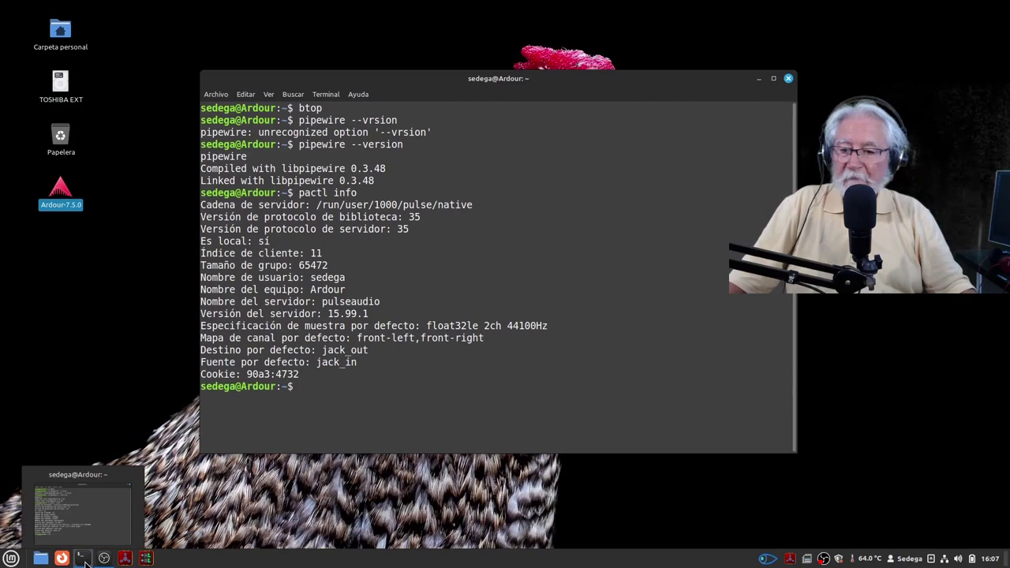
{"action": "left_click", "coordinate": [87, 560]}
{"action": "left_click", "coordinate": [87, 560]}
{"action": "type", "text": "btop"}
{"action": "key", "text": "Return"}
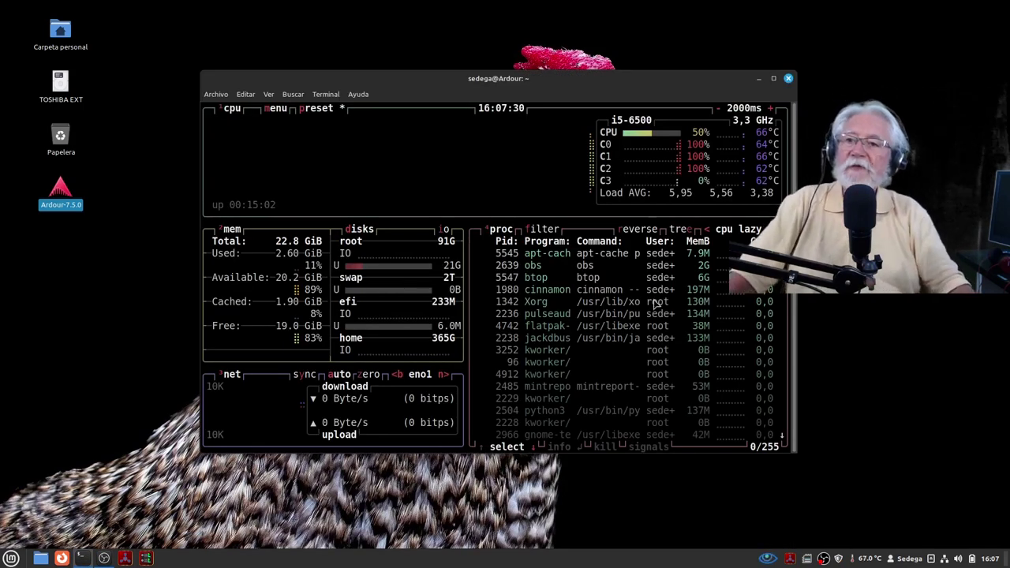
Move the btop window to view the CPU load, and close the terminal along with its running process
{"action": "left_click_drag", "start_coordinate": [667, 78], "coordinate": [603, 62]}
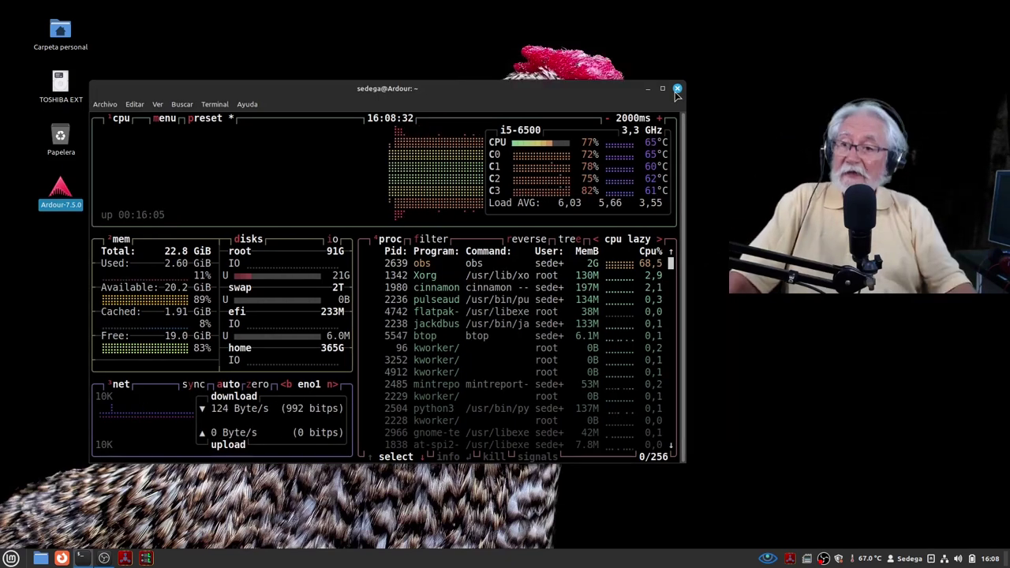
{"action": "left_click", "coordinate": [677, 88]}
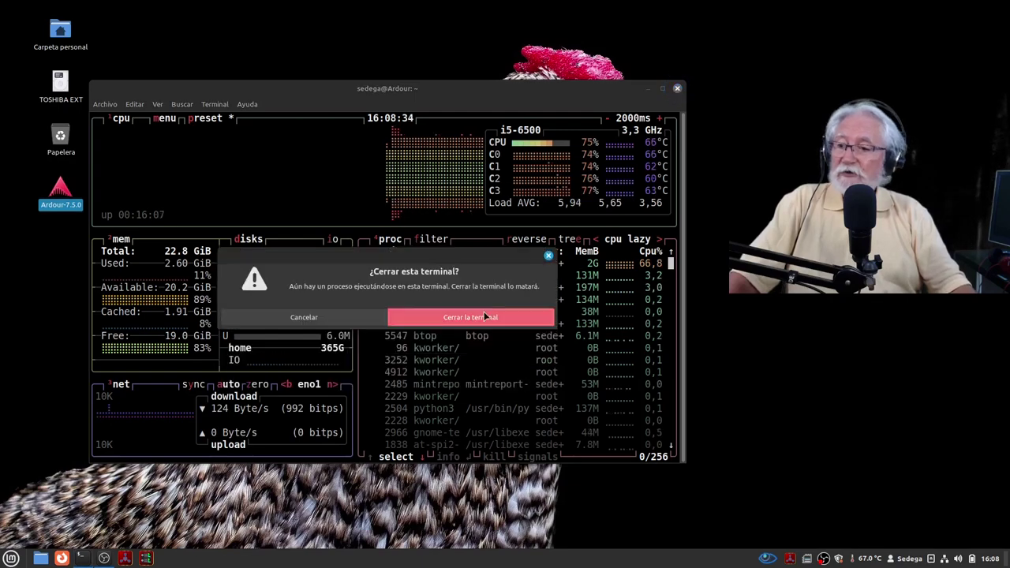
{"action": "left_click", "coordinate": [475, 320]}
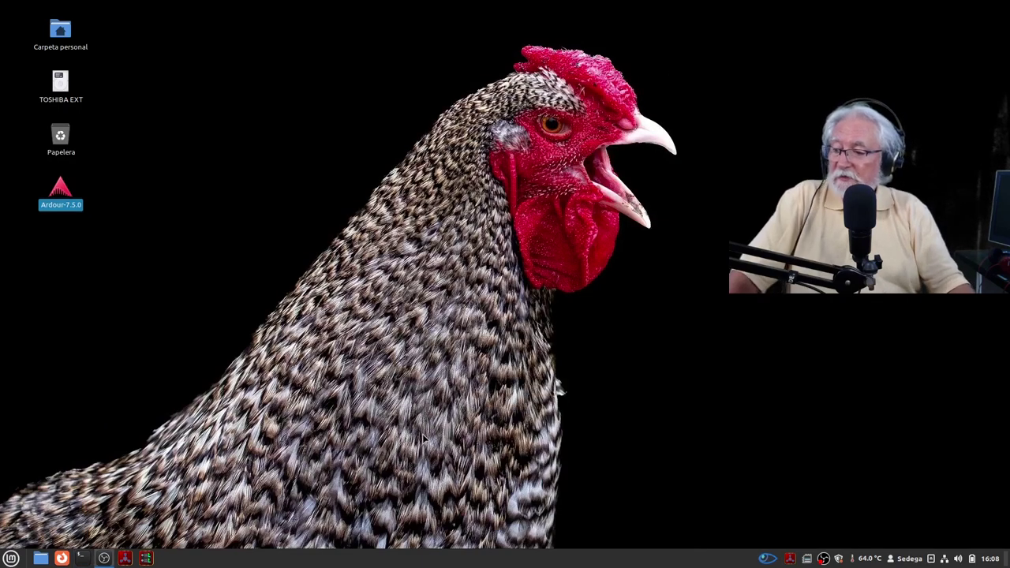
Review the desktop's CPU frequency modes, keeping Rendimiento, and check the JACK status summary from Cadence's tray indicator
{"action": "left_click", "coordinate": [807, 557]}
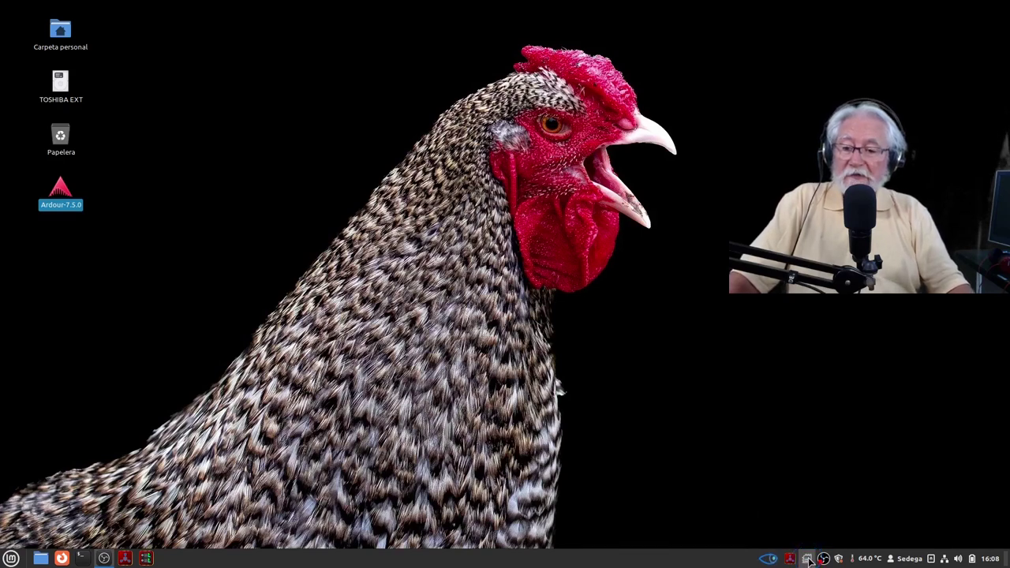
{"action": "left_click", "coordinate": [809, 560]}
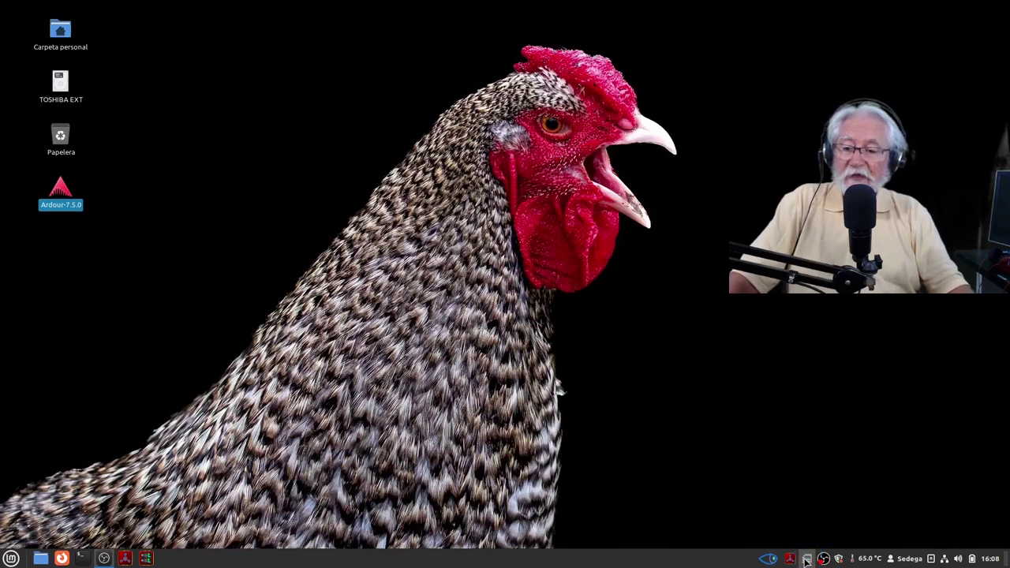
{"action": "left_click", "coordinate": [805, 560]}
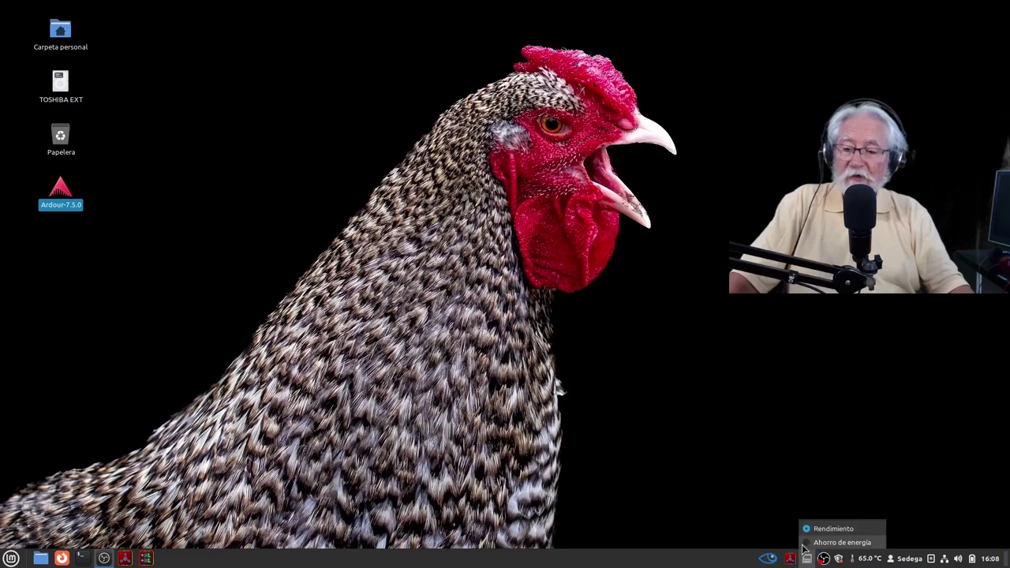
{"action": "left_click", "coordinate": [790, 561]}
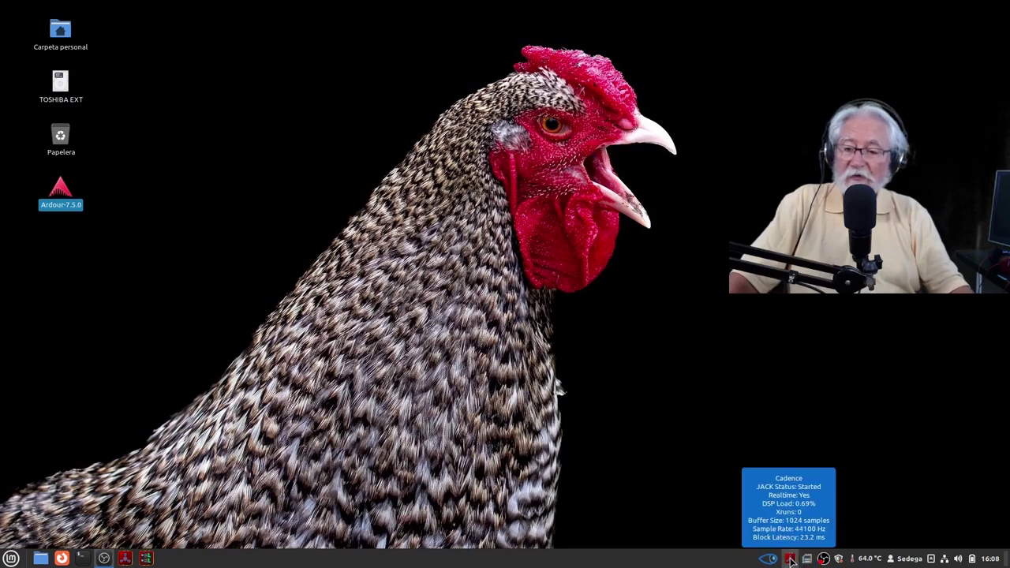
Open Cadence to review the system information, JACK status and bridge settings, and close its window
{"action": "left_click", "coordinate": [790, 560]}
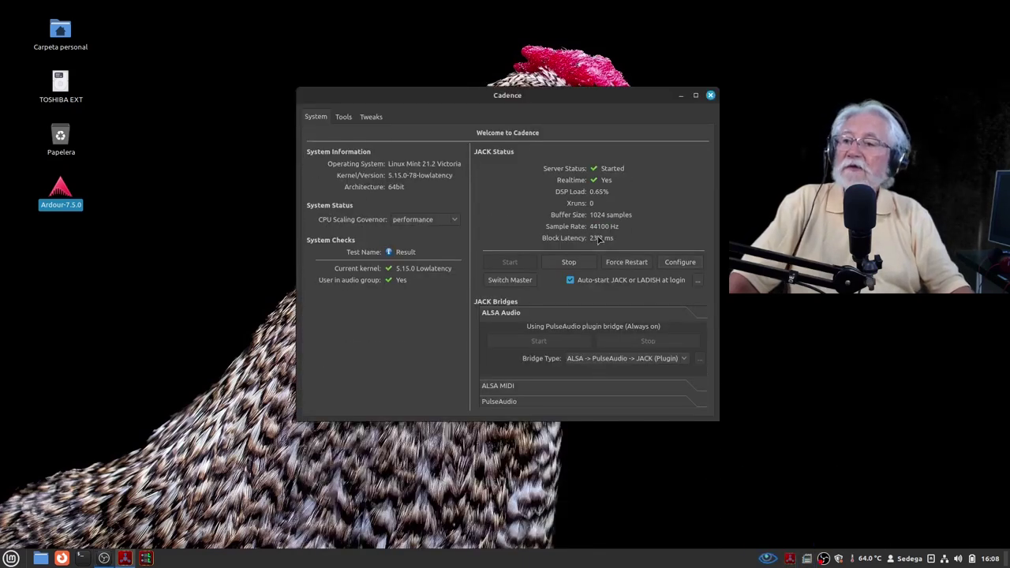
{"action": "left_click", "coordinate": [709, 94]}
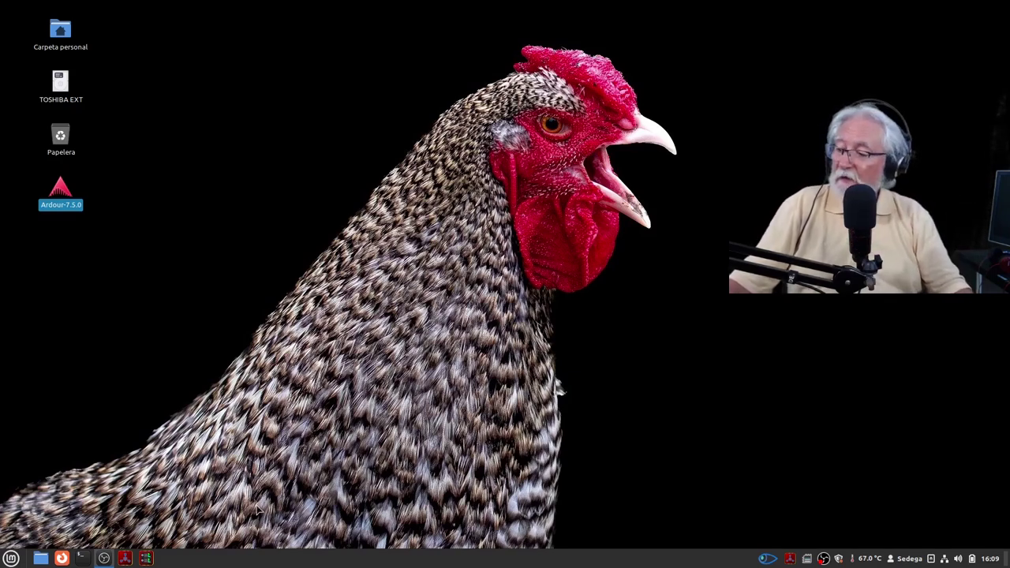
Launch Ardour 7.5.0 and open the recent session Prueba1
{"action": "double_click", "coordinate": [58, 198]}
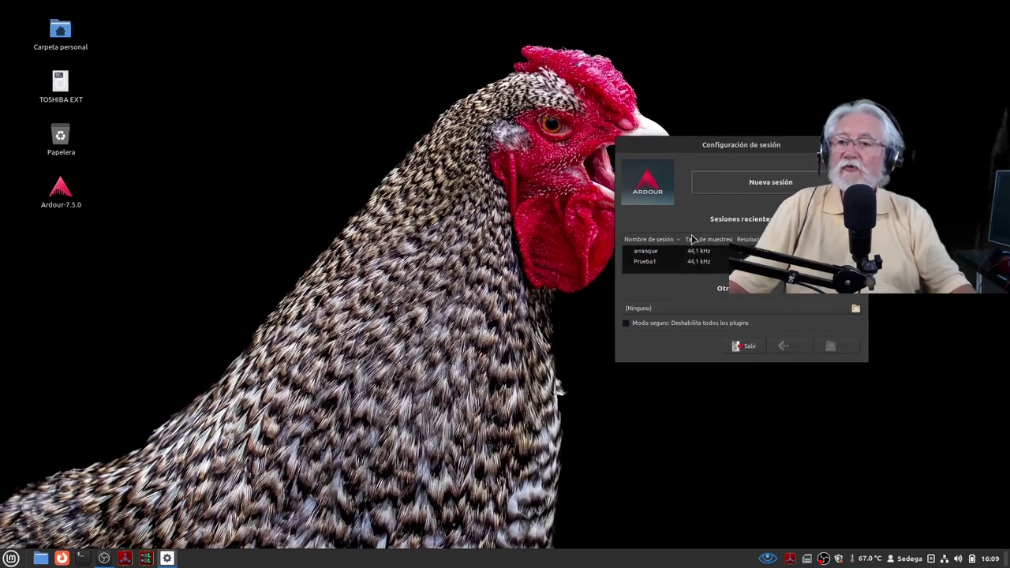
{"action": "left_click", "coordinate": [654, 263]}
{"action": "left_click", "coordinate": [840, 346]}
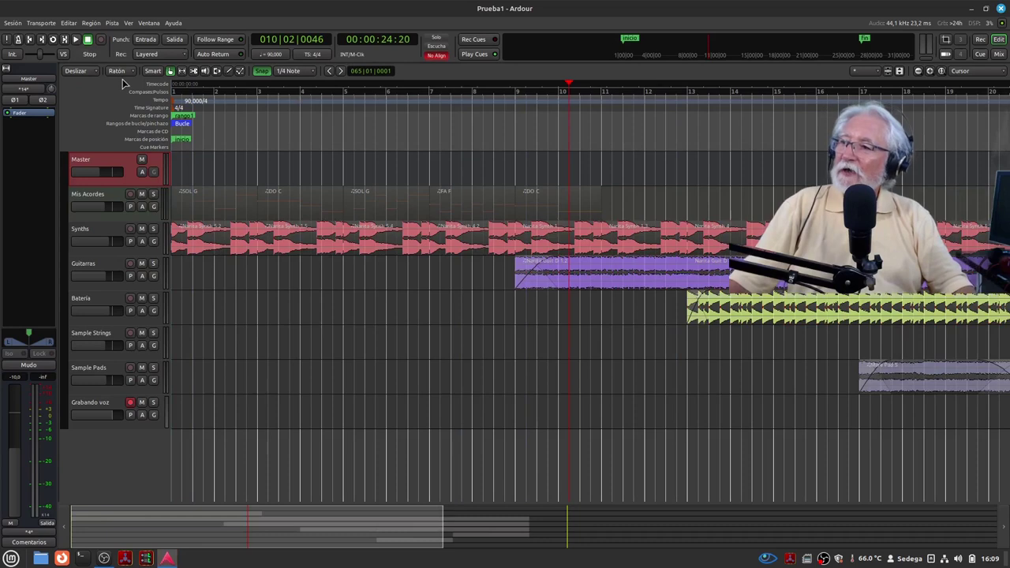
Play the Prueba1 session from bar 2, beat 2 to check the audio output, stop playback, and minimize Ardour
{"action": "left_click", "coordinate": [225, 101]}
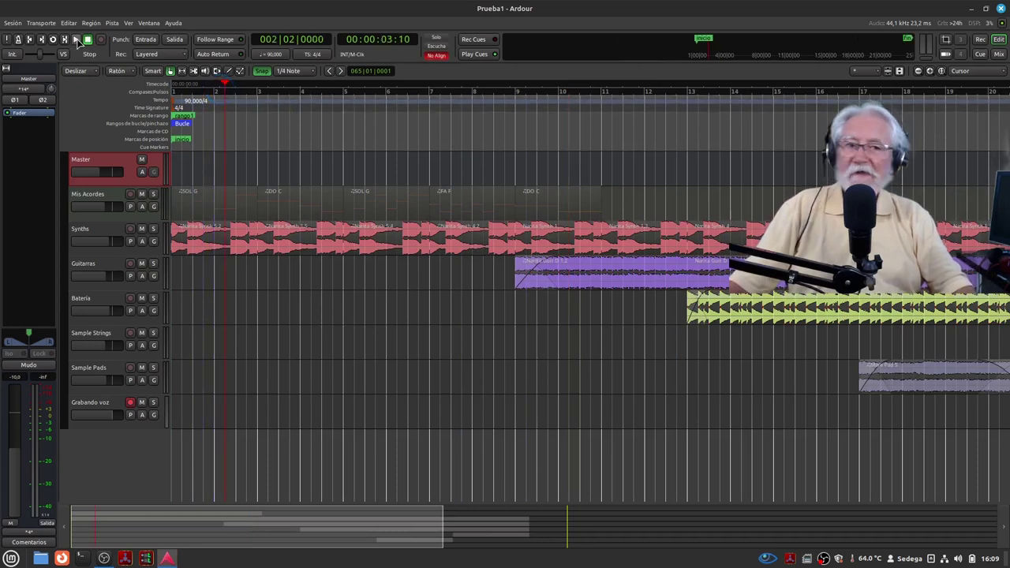
{"action": "left_click", "coordinate": [76, 40]}
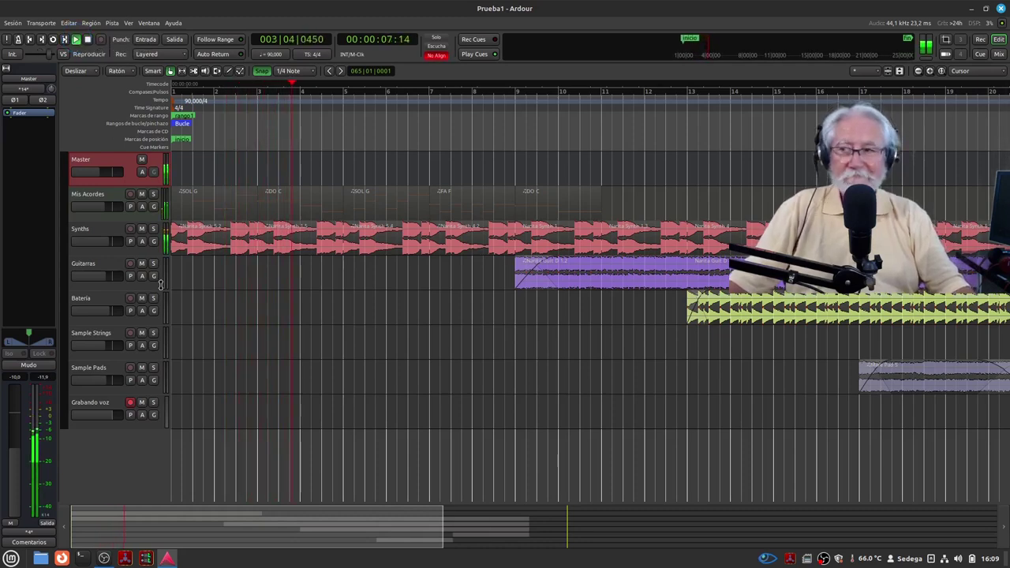
{"action": "left_click", "coordinate": [87, 39]}
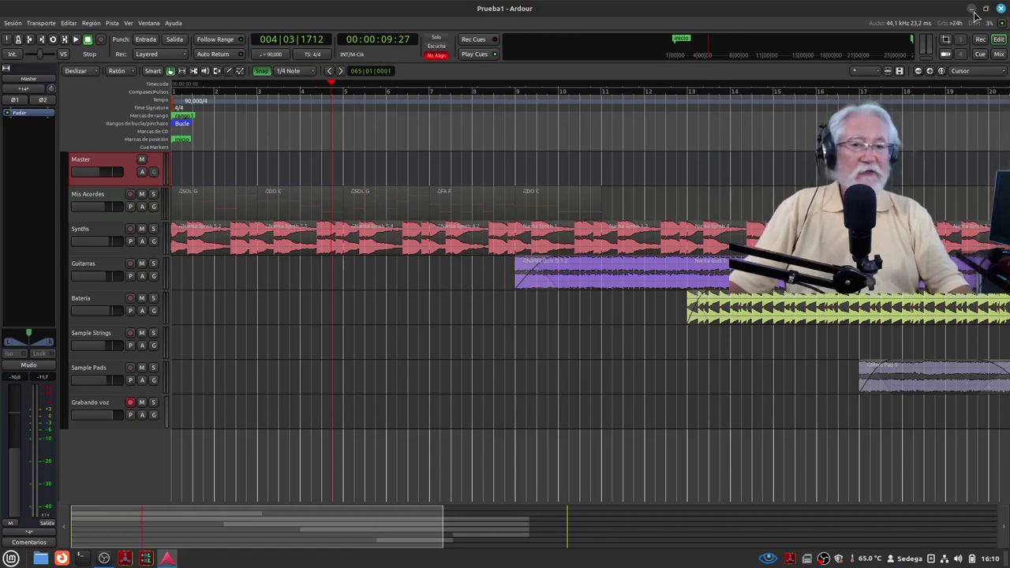
{"action": "left_click", "coordinate": [973, 10]}
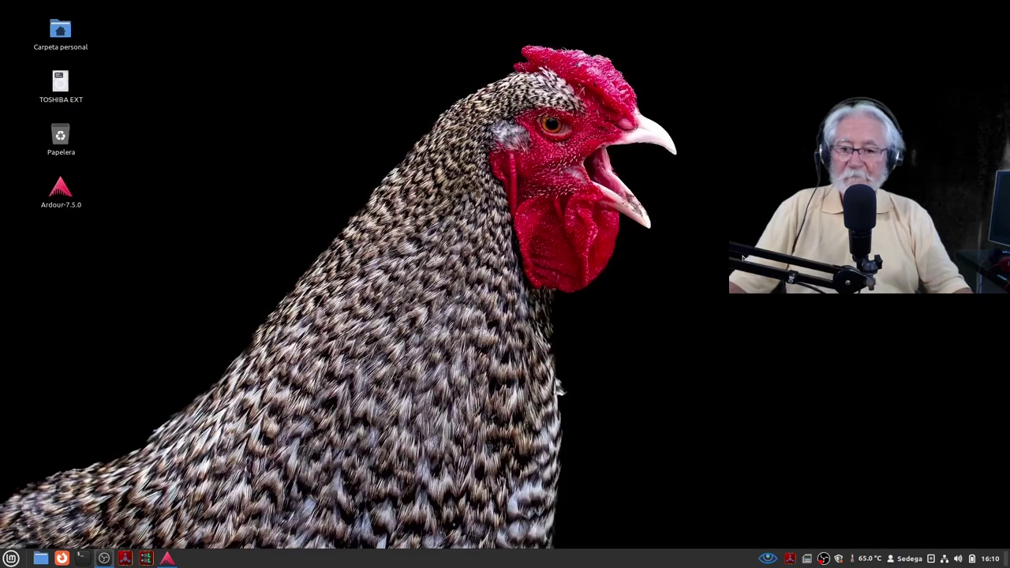